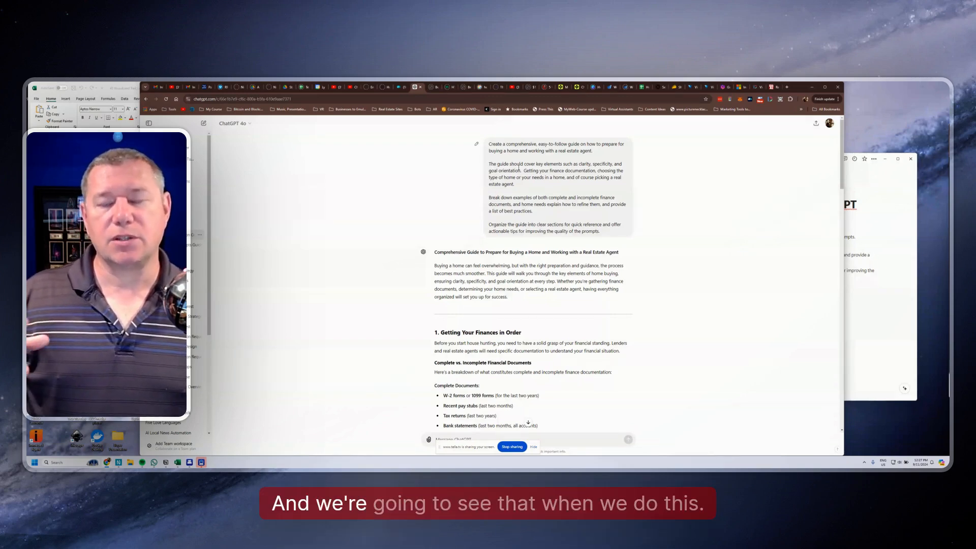
Read through the generated home-buying guide, from the financial document lists to the actionable tips and closing paragraph
scroll(222, 200, down, 3)
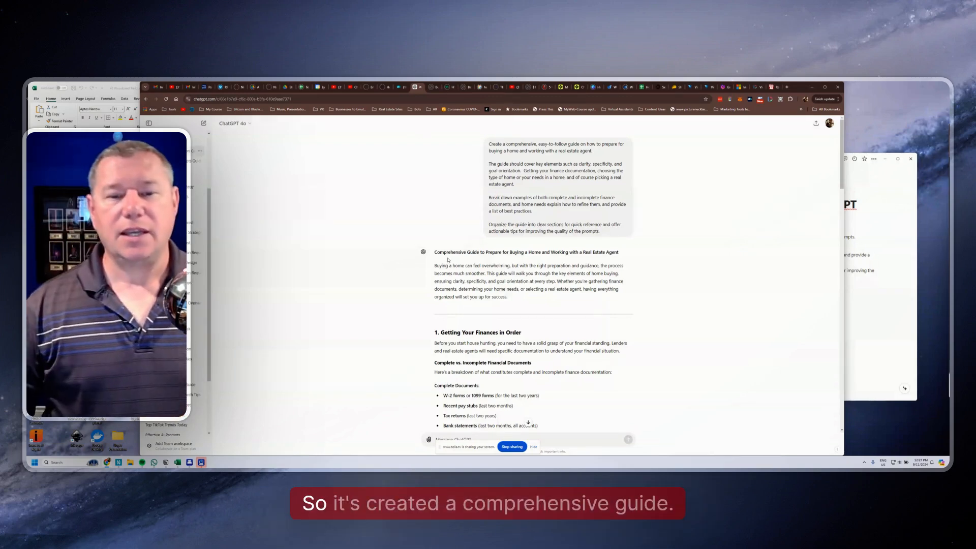
scroll(512, 171, down, 3)
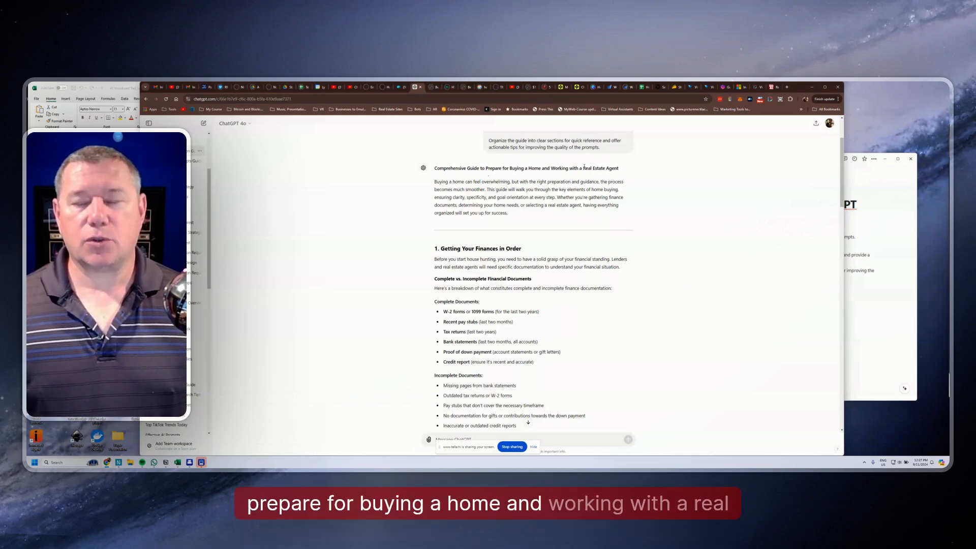
scroll(431, 220, down, 4)
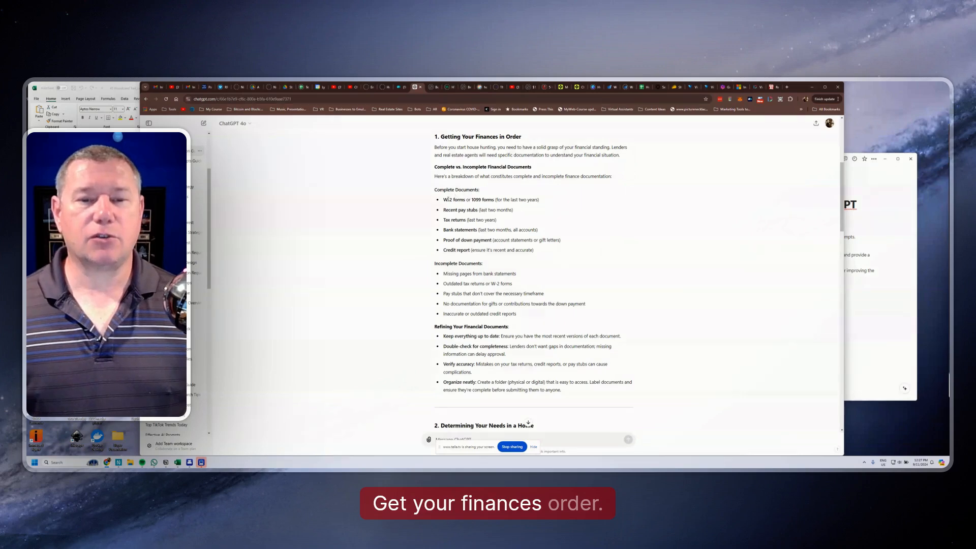
drag(444, 200, 463, 200)
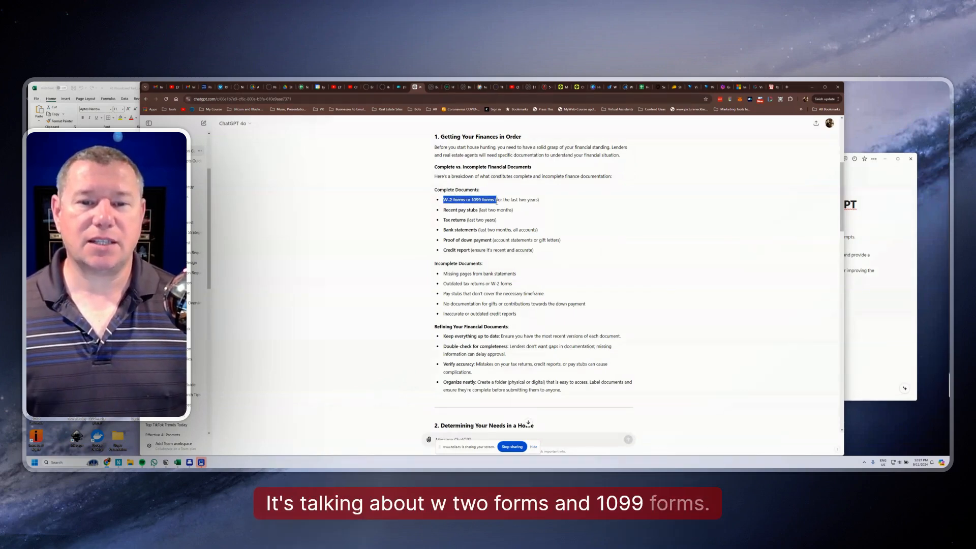
click(519, 194)
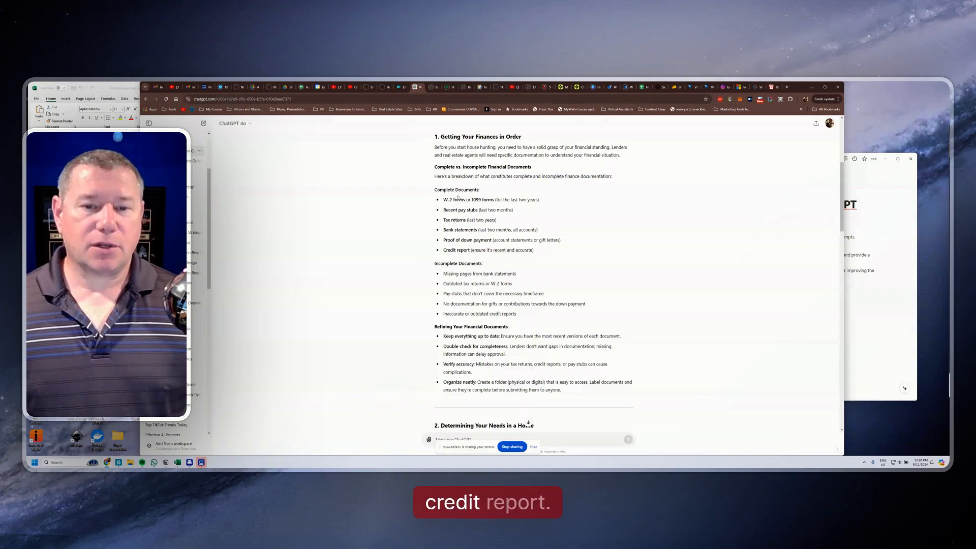
drag(492, 230, 507, 250)
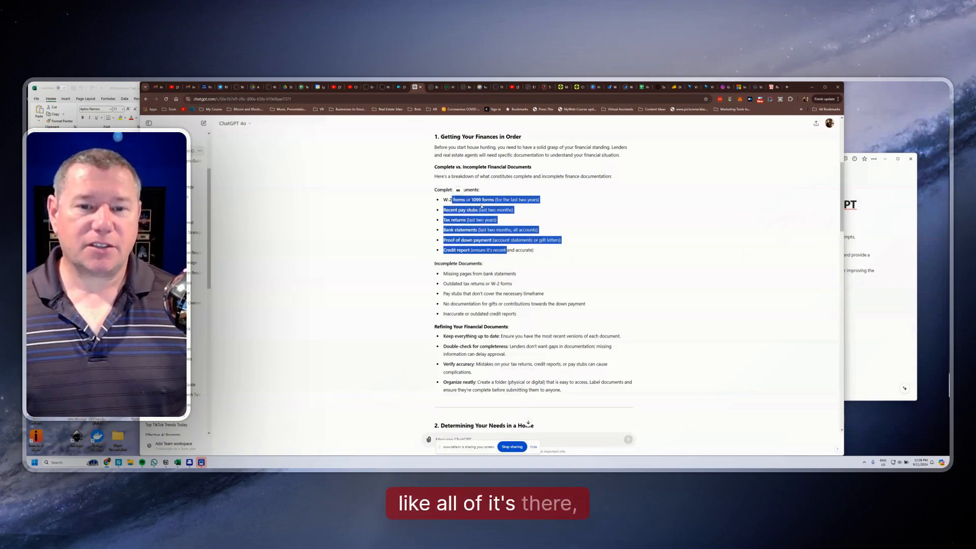
click(436, 262)
scroll(408, 252, down, 1)
scroll(408, 251, down, 1)
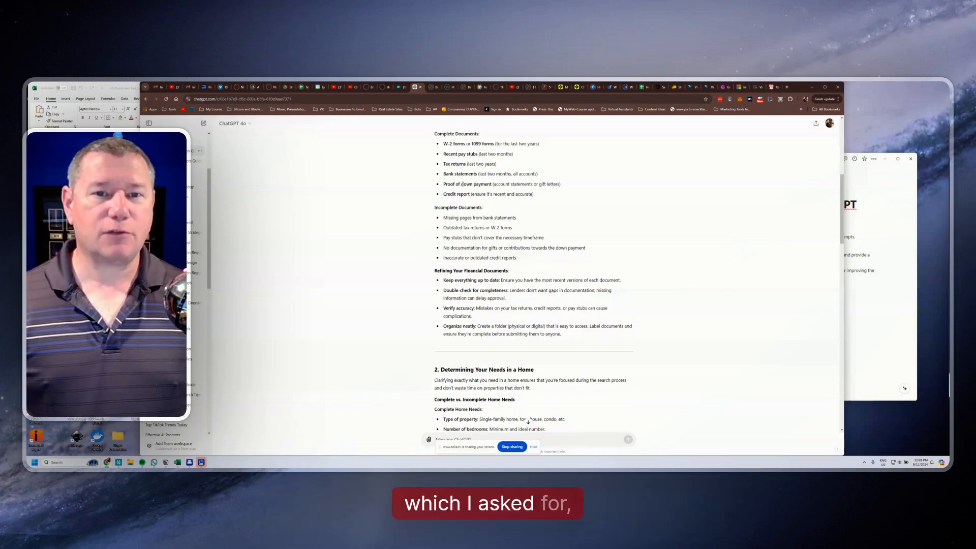
scroll(434, 217, down, 2)
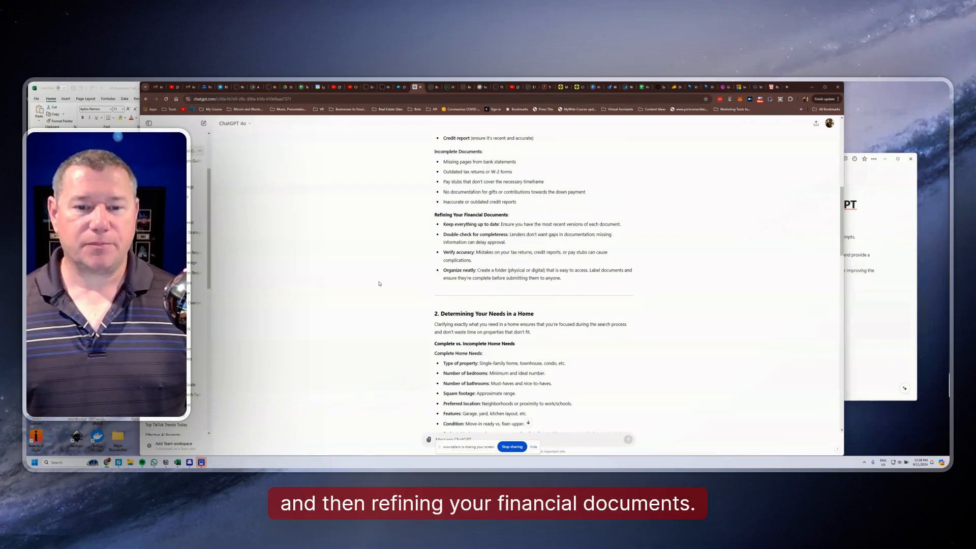
scroll(379, 283, down, 5)
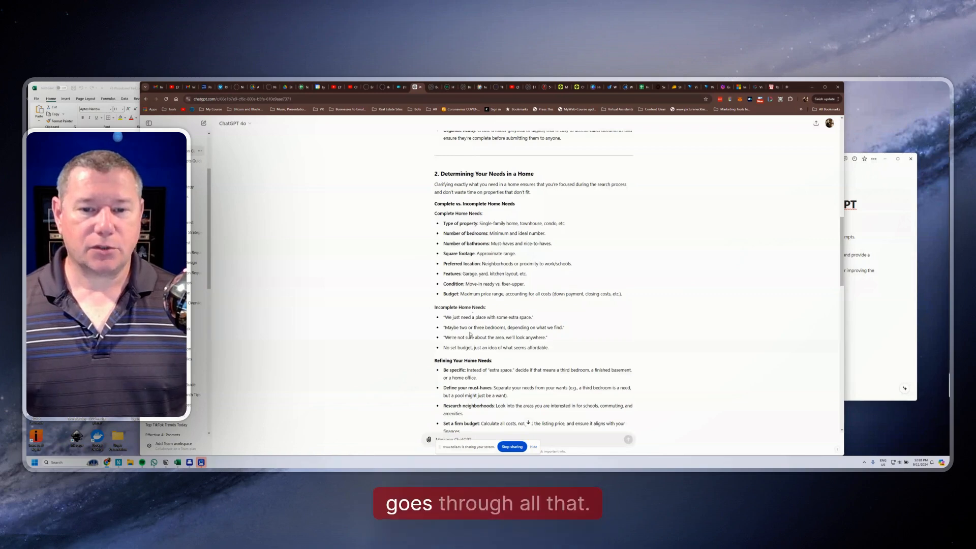
scroll(491, 215, down, 6)
scroll(455, 331, down, 4)
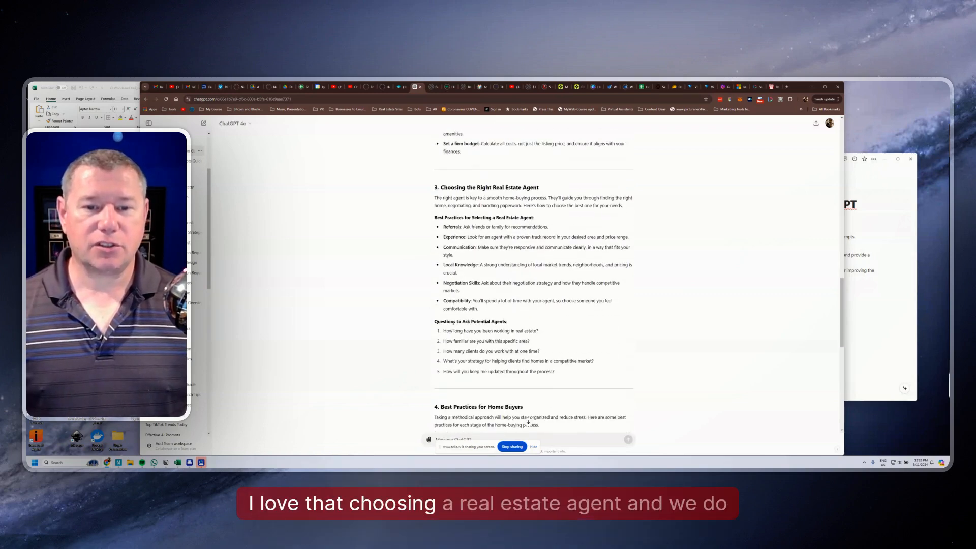
scroll(473, 321, down, 8)
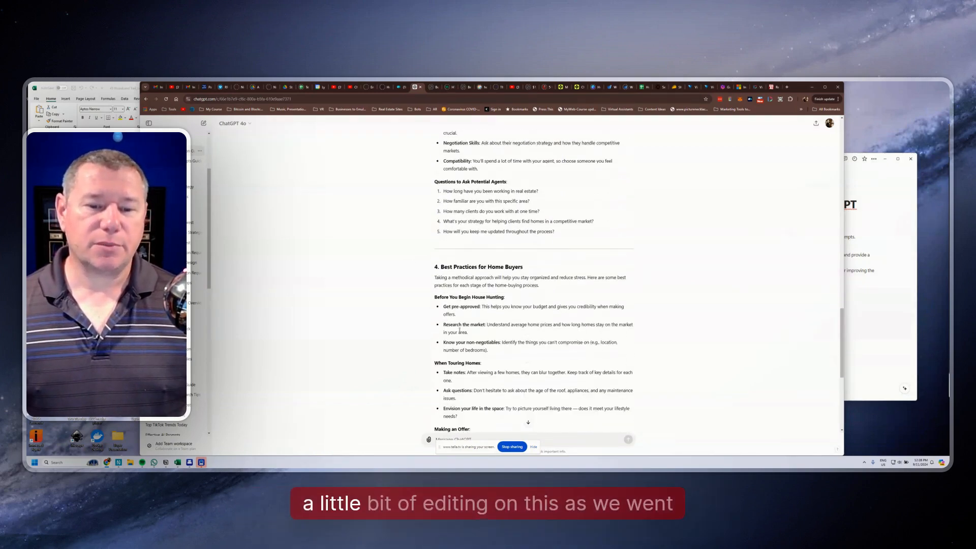
scroll(463, 312, down, 5)
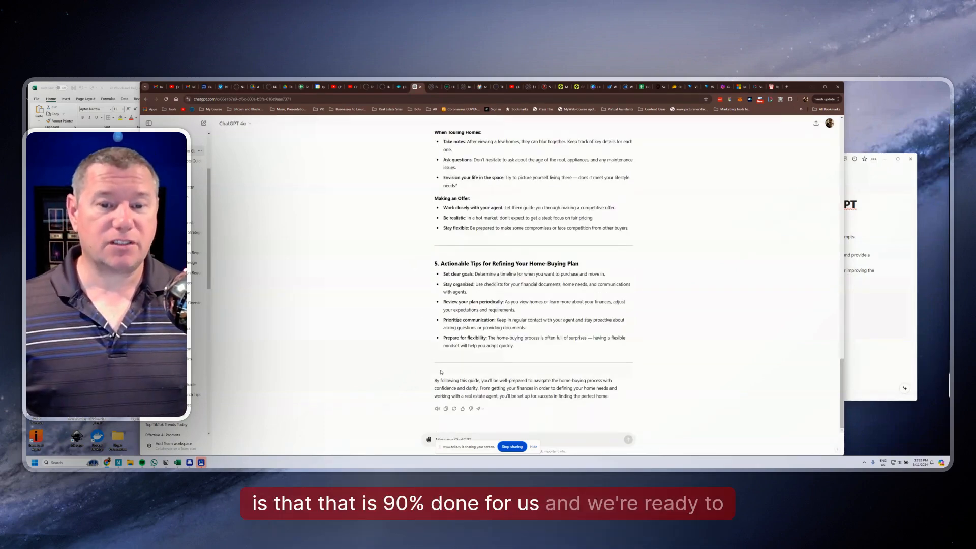
Copy the full guide response, switch to Gamma and paste it as the source text of a new AI creation
click(445, 409)
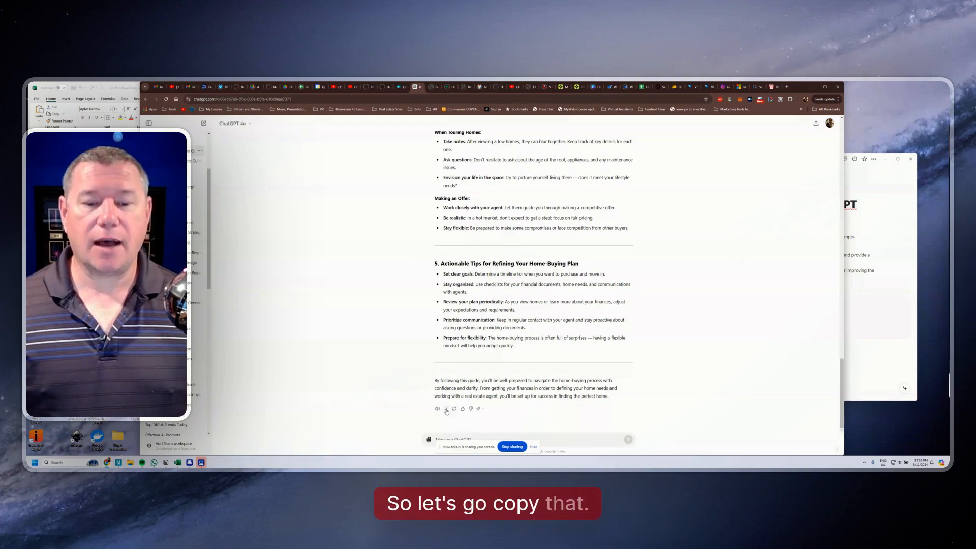
click(724, 88)
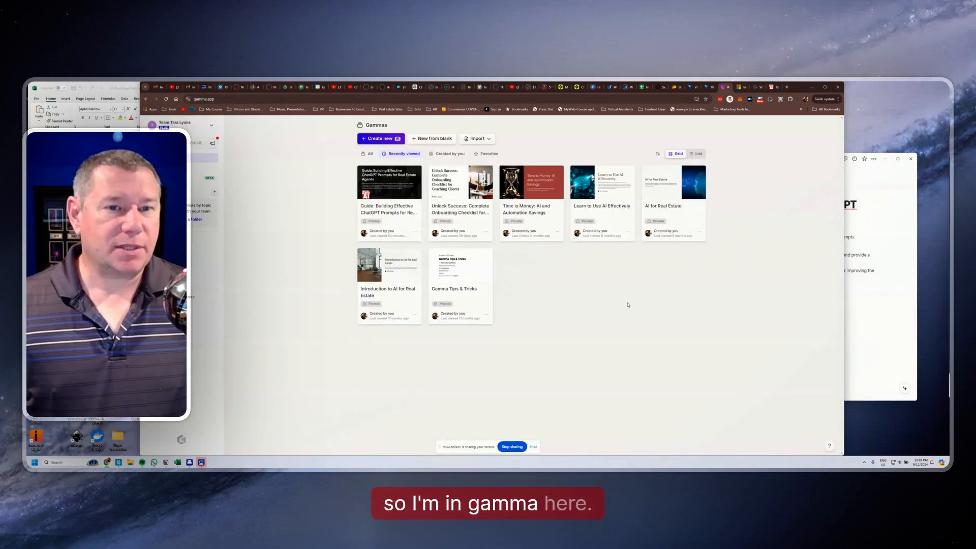
click(375, 139)
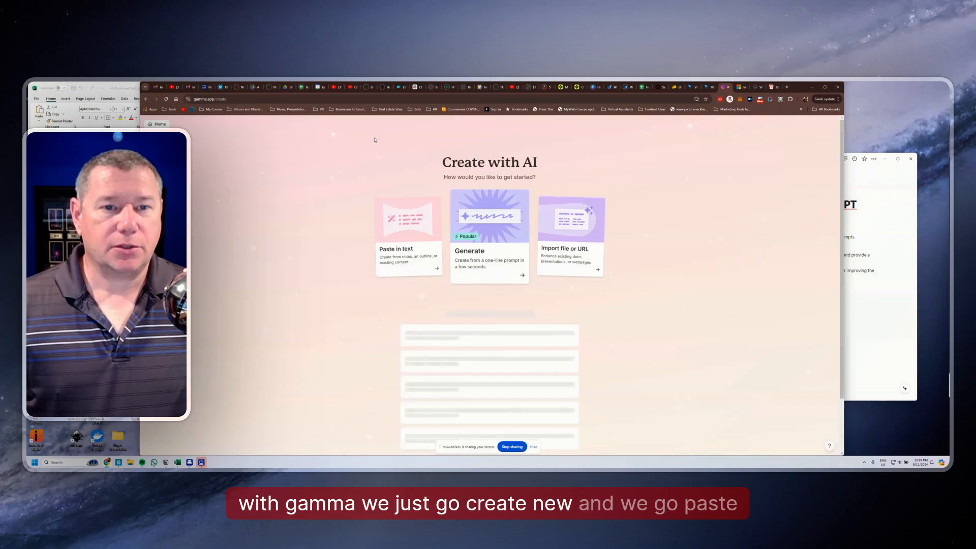
click(405, 250)
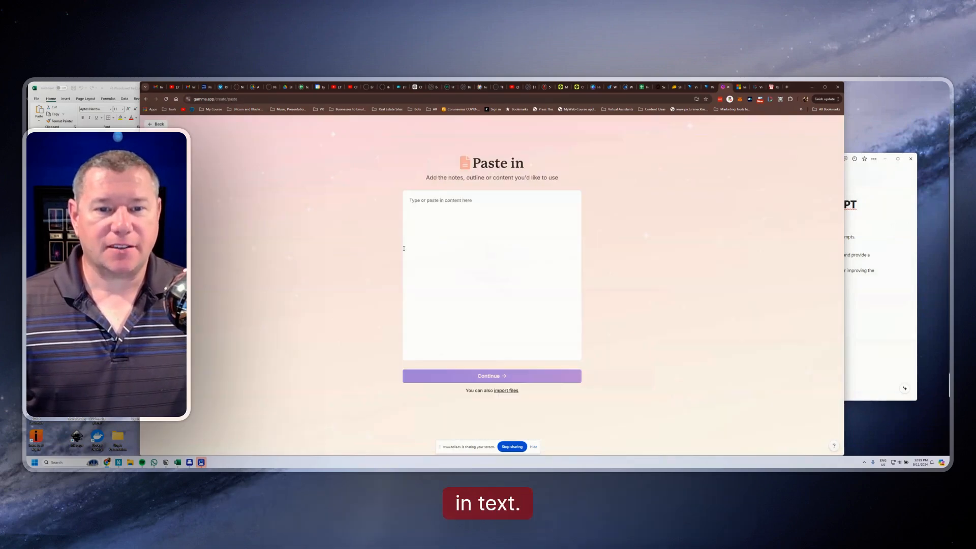
right_click(451, 204)
click(468, 263)
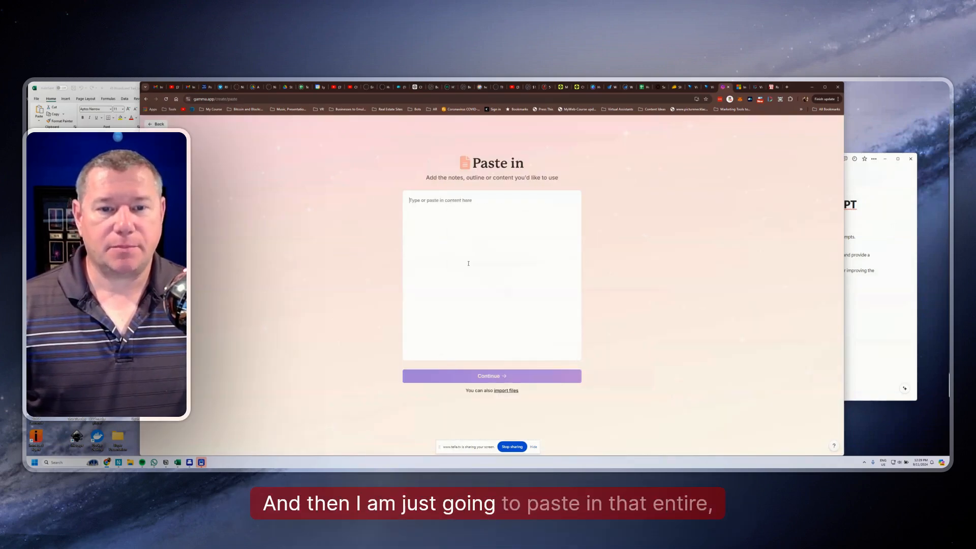
scroll(526, 275, down, 5)
scroll(527, 274, down, 10)
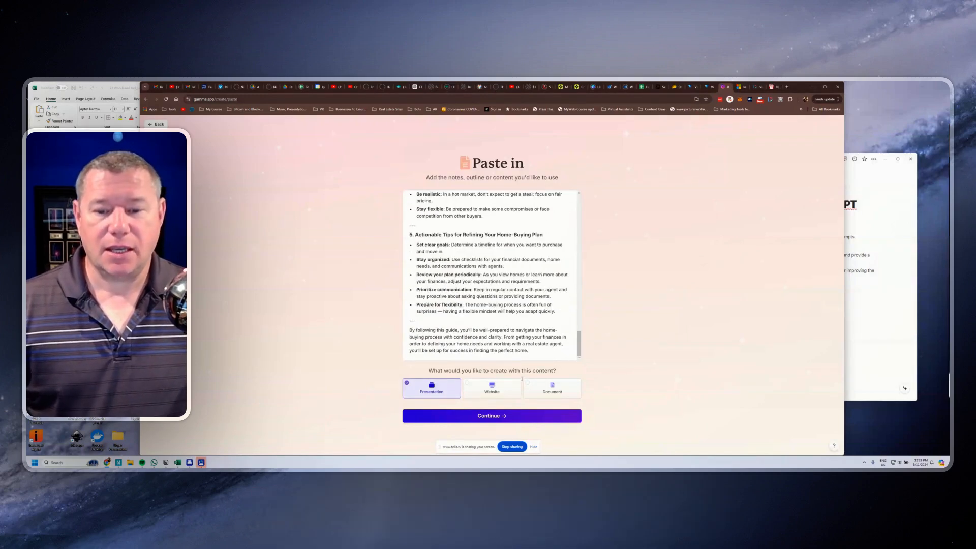
Choose Document as the output for the pasted content and set its card height to Letter
click(552, 387)
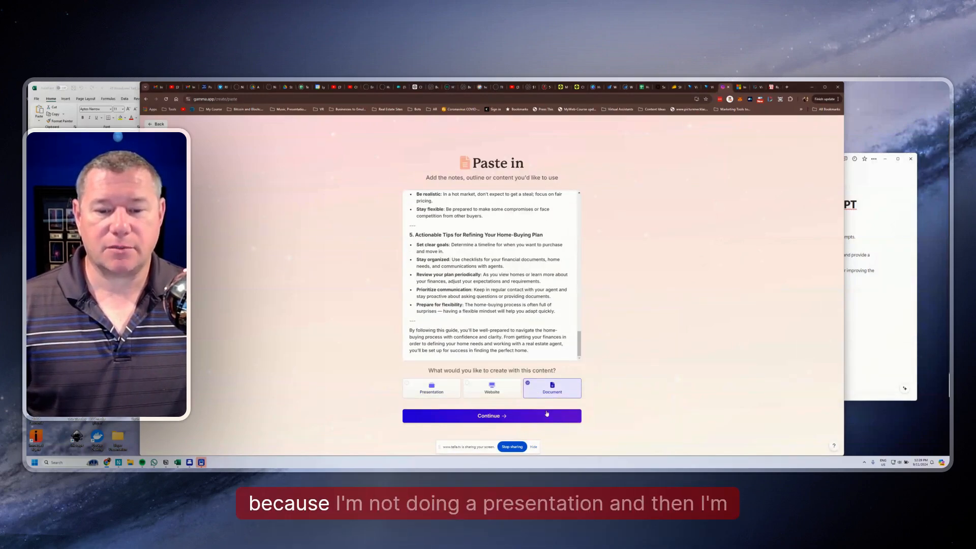
click(496, 418)
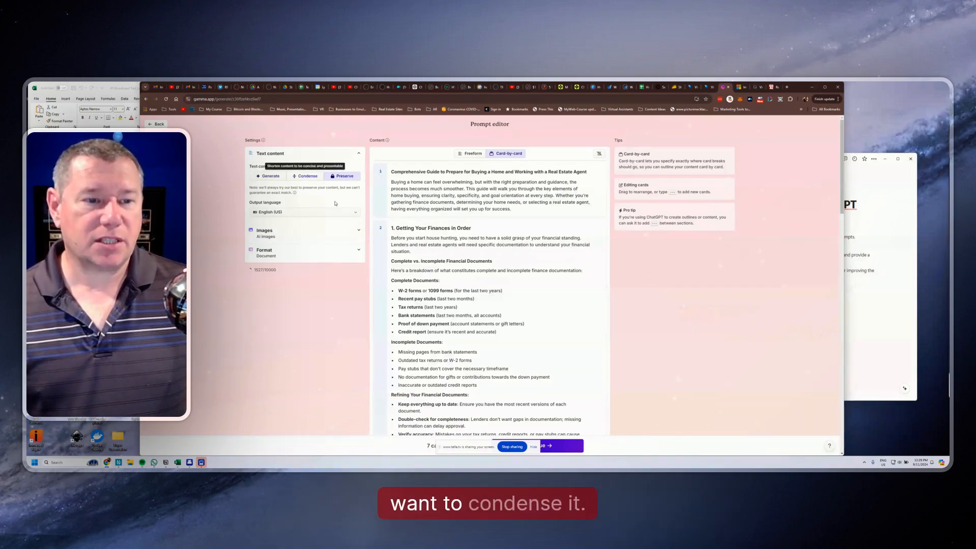
click(359, 253)
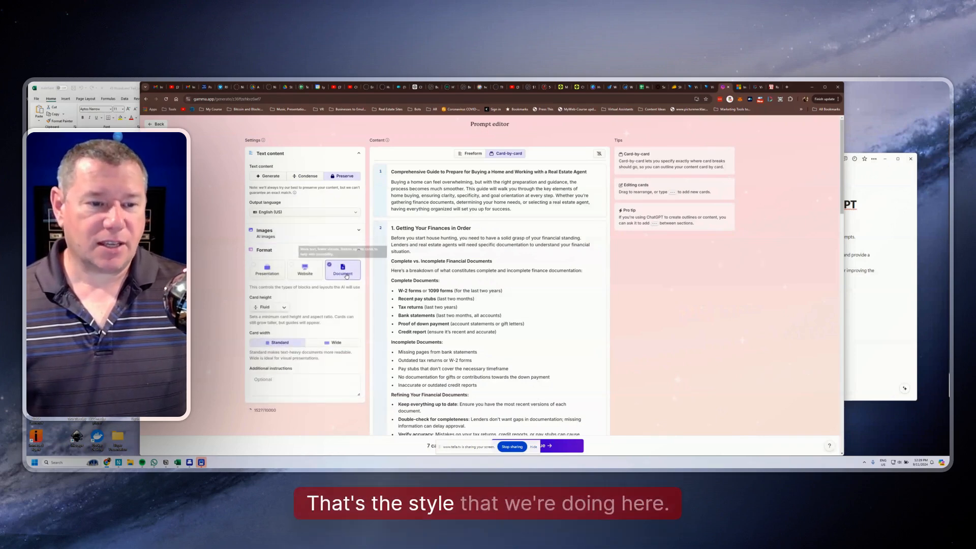
click(283, 308)
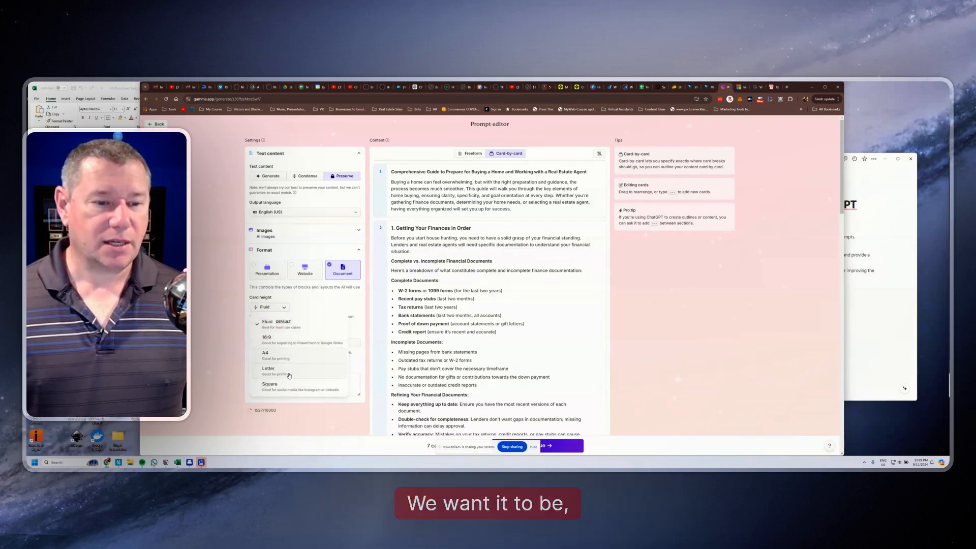
click(289, 375)
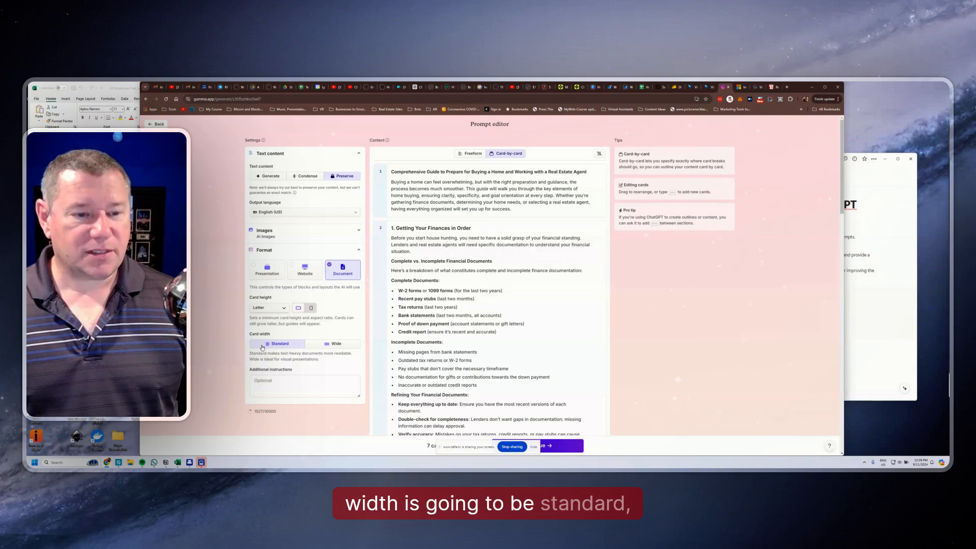
Review how the guide's content is divided into cards in the prompt editor, from the introduction to the closing paragraph
scroll(491, 291, down, 3)
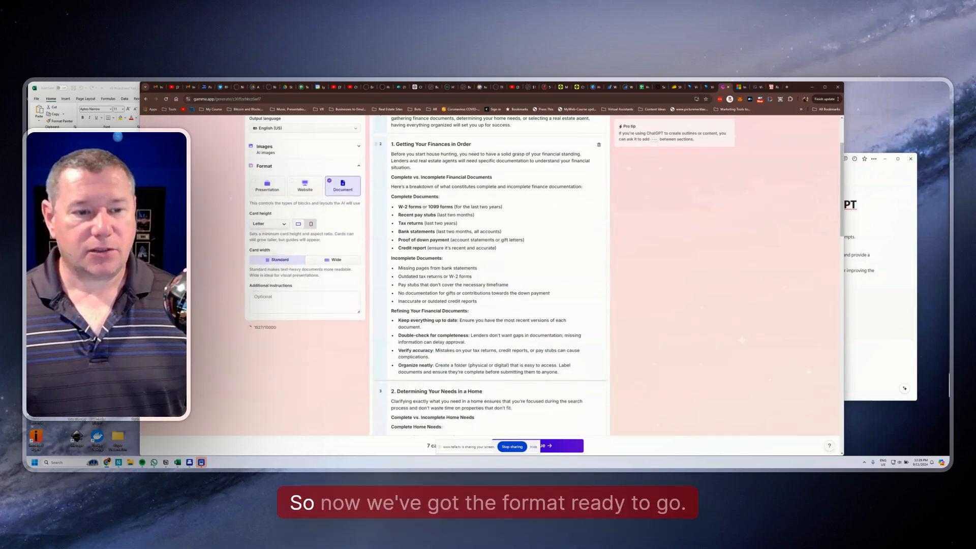
scroll(567, 277, up, 3)
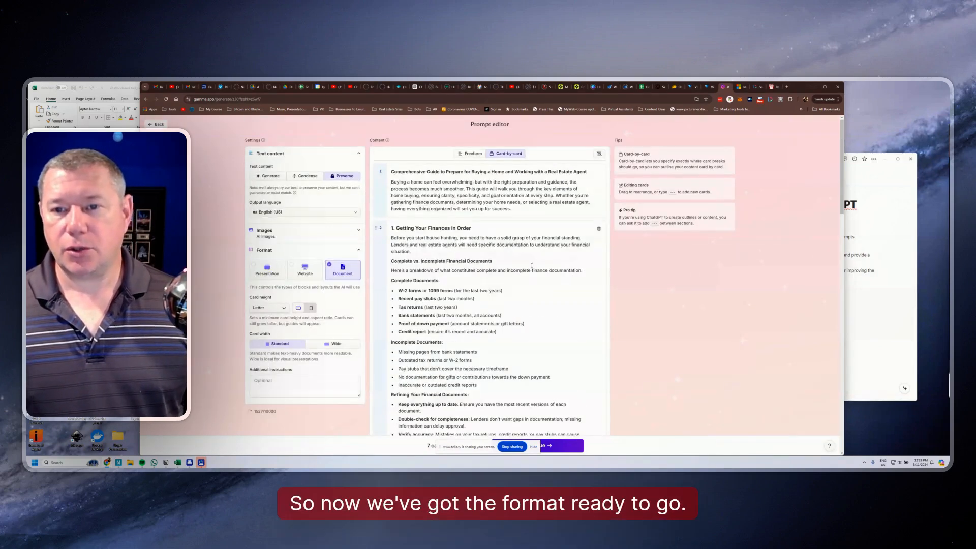
scroll(532, 265, down, 5)
scroll(490, 308, up, 5)
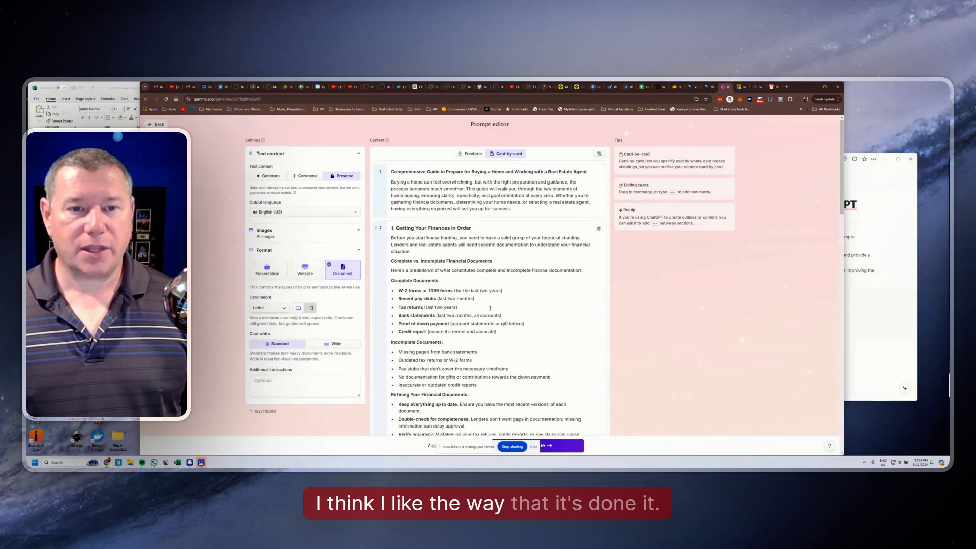
scroll(416, 236, down, 4)
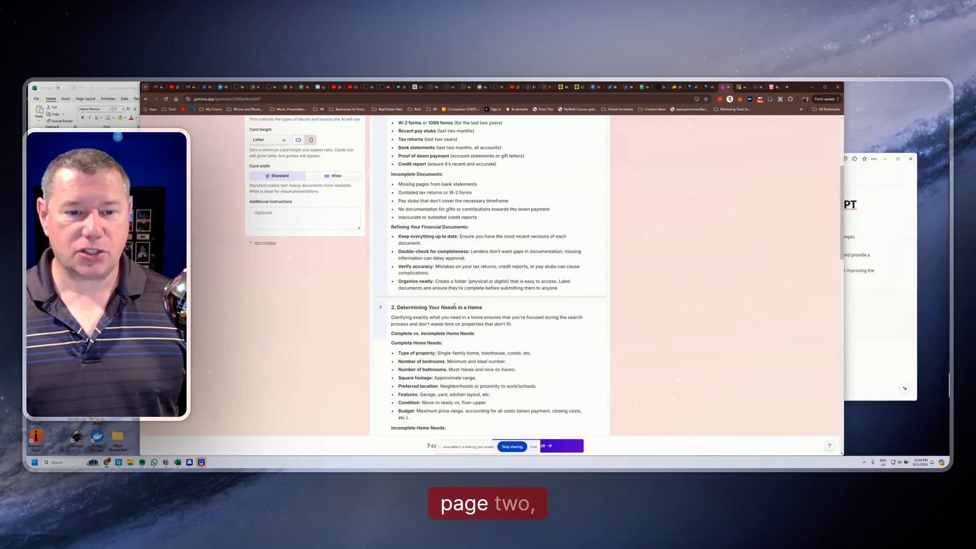
scroll(457, 332, down, 4)
scroll(457, 332, down, 8)
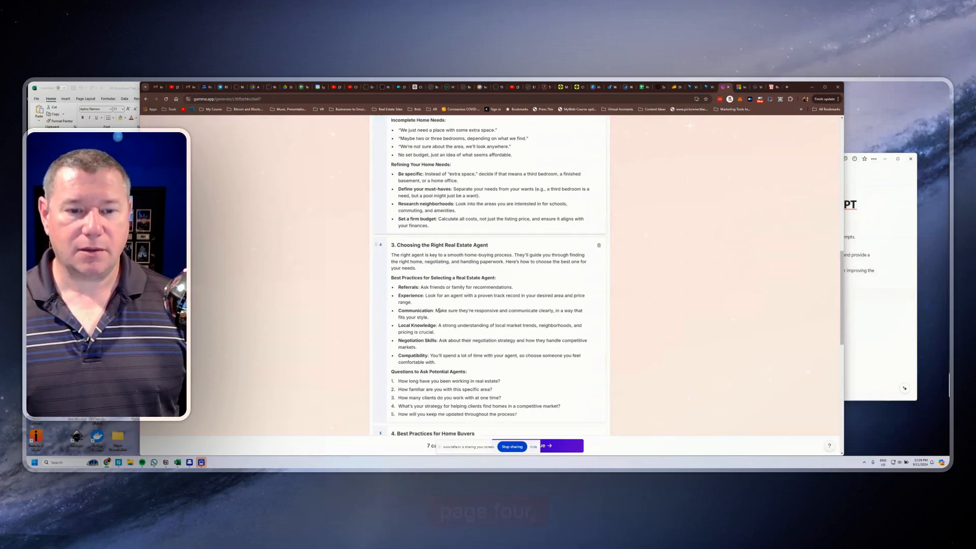
scroll(466, 314, down, 3)
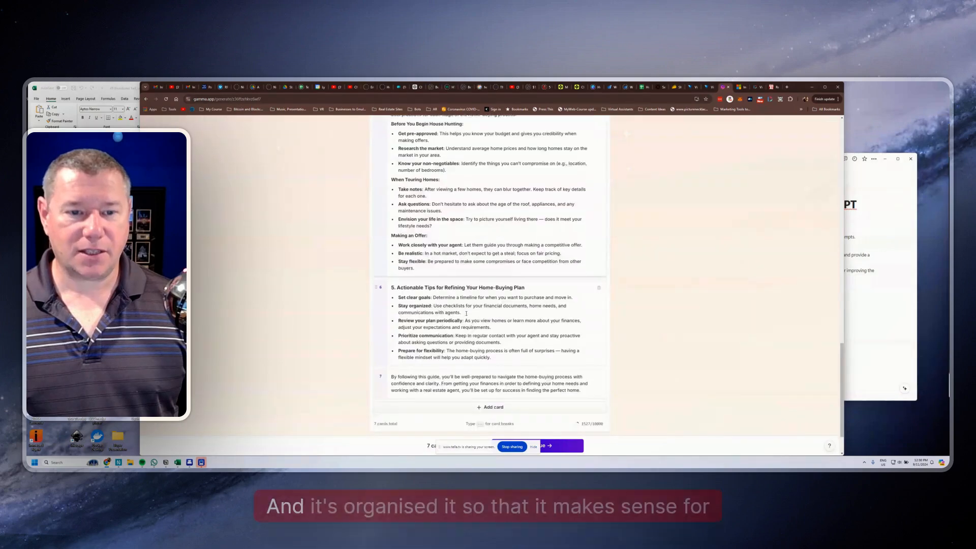
scroll(448, 330, down, 1)
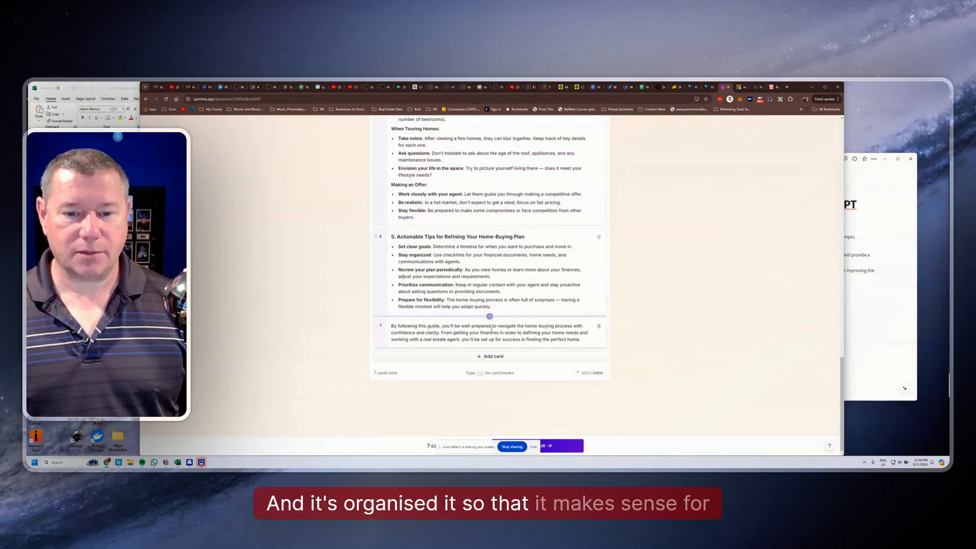
Continue to the theme selection, pick the Oatmeal theme and generate the document
click(562, 445)
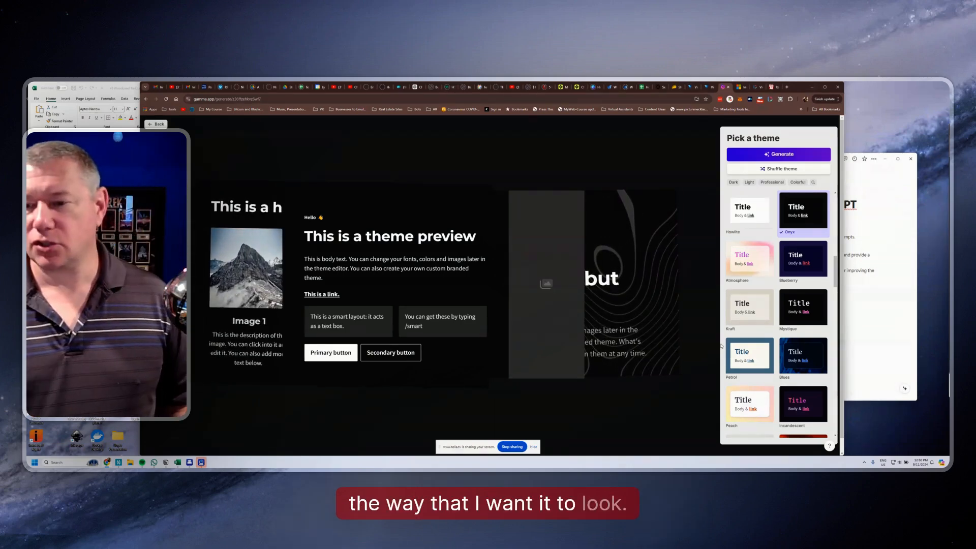
scroll(774, 378, down, 2)
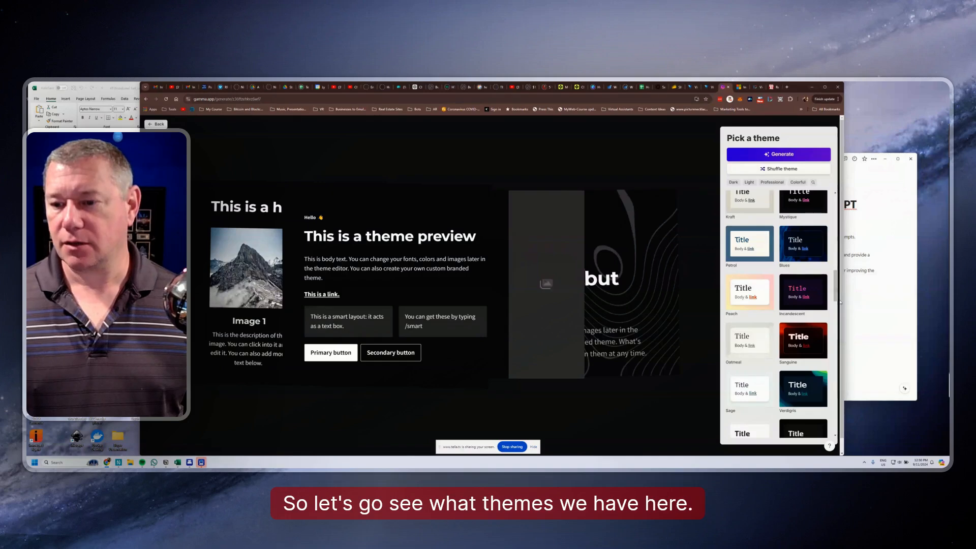
click(745, 346)
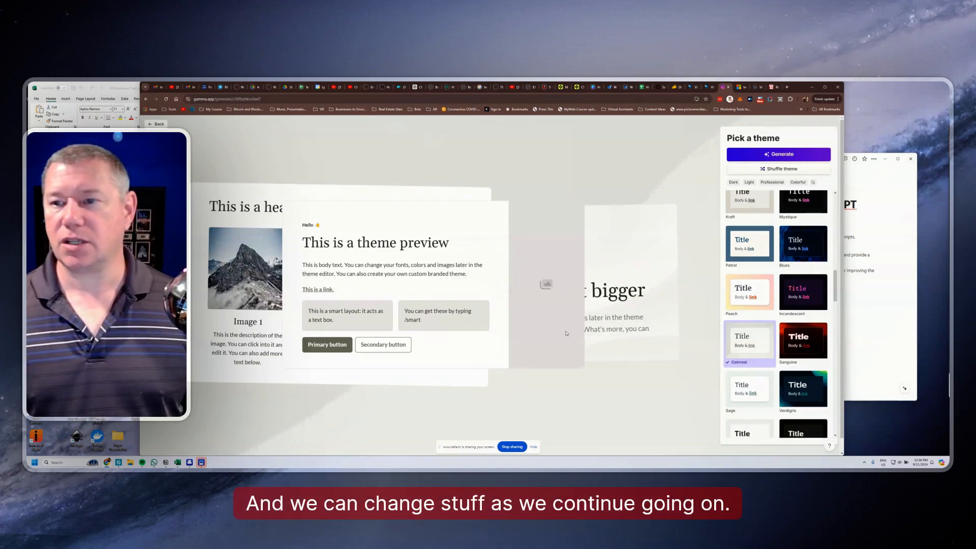
click(784, 155)
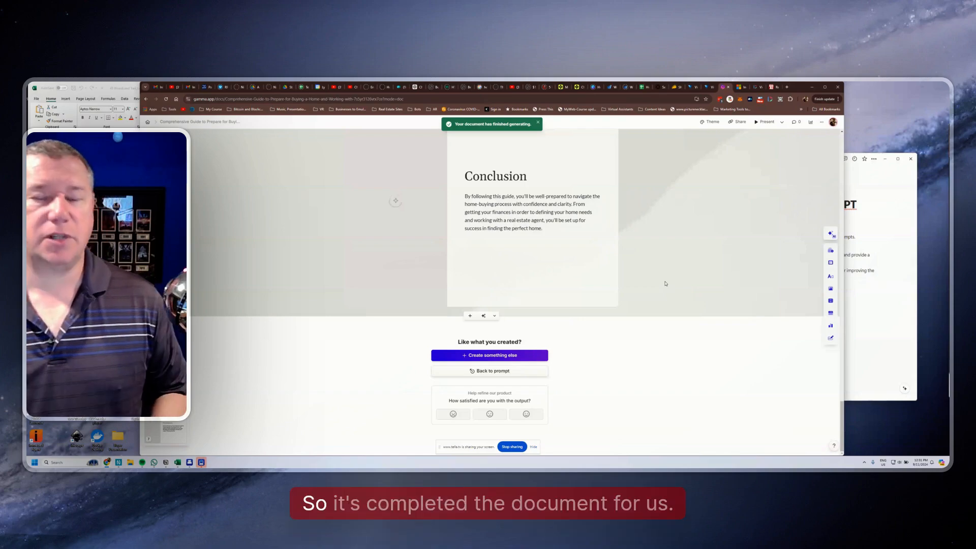
Recolour the guide's title on the opening card dark red
scroll(559, 281, up, 15)
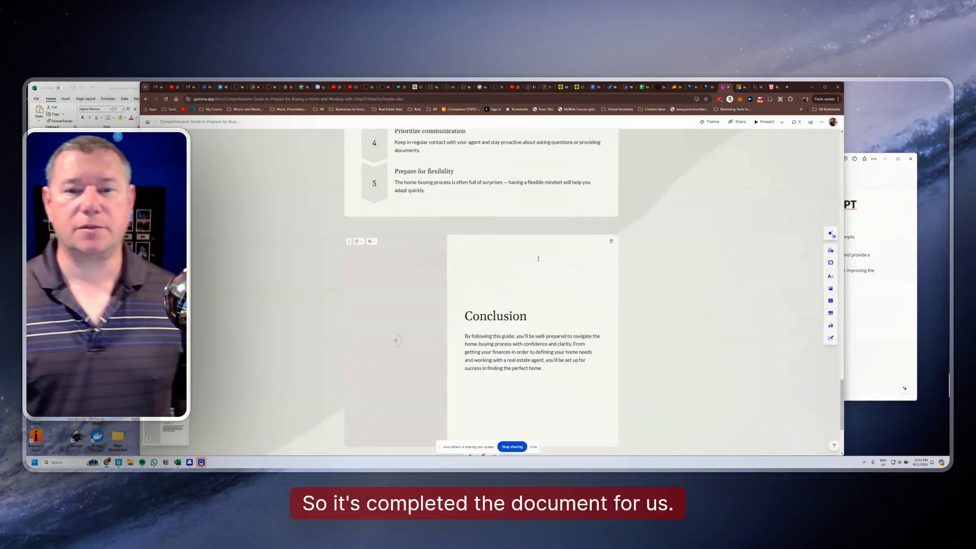
scroll(539, 270, up, 15)
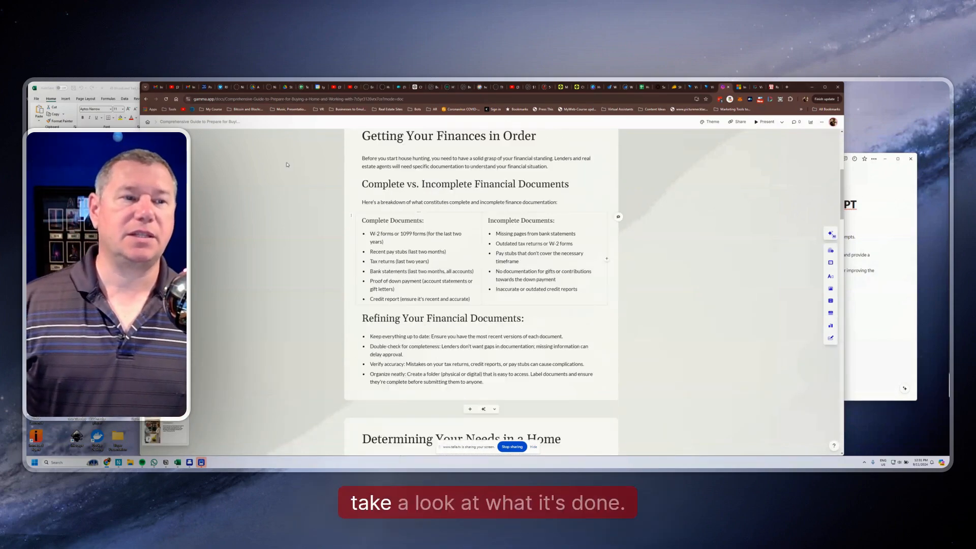
scroll(508, 292, up, 3)
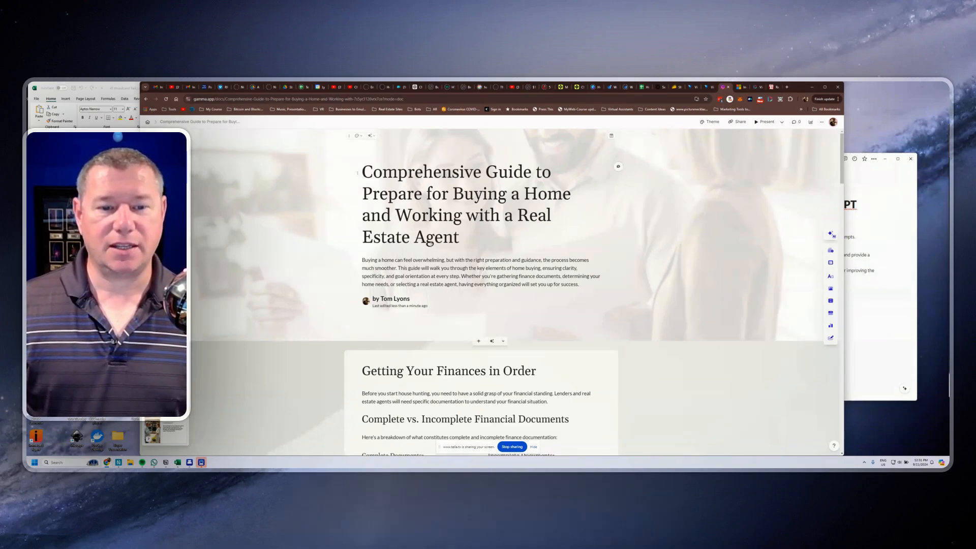
drag(460, 237, 350, 166)
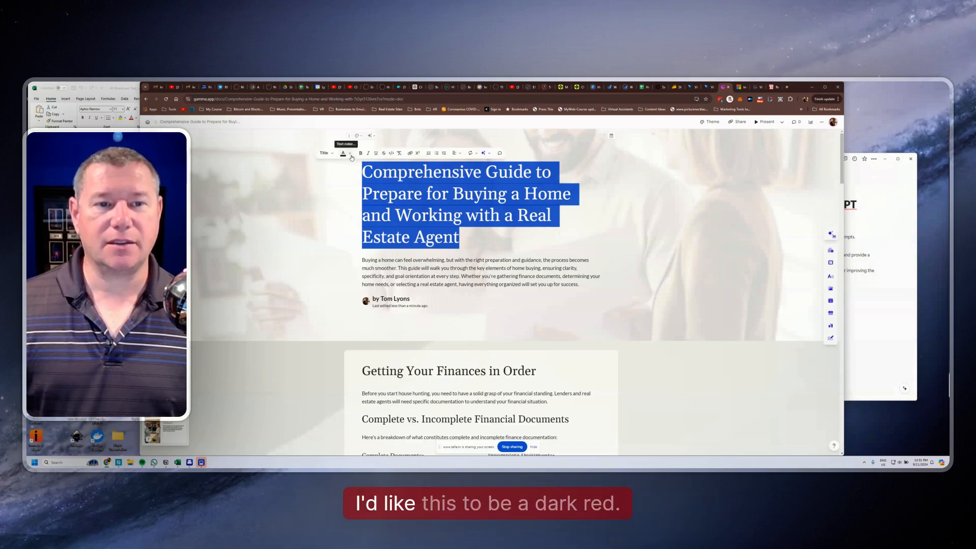
click(344, 153)
click(530, 298)
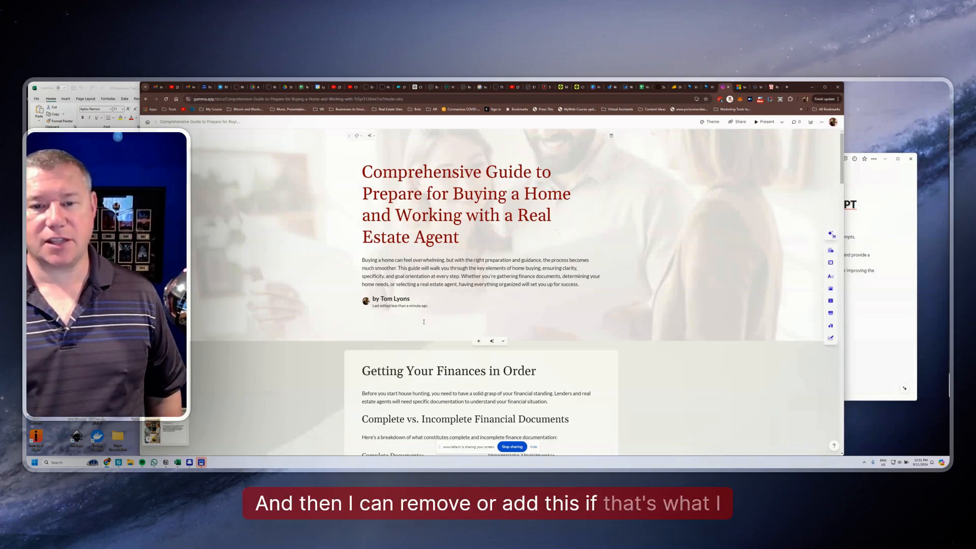
Add an accent image across the top of the "Getting Your Finances in Order" card and swap it for a flowing-wave design
scroll(521, 284, down, 3)
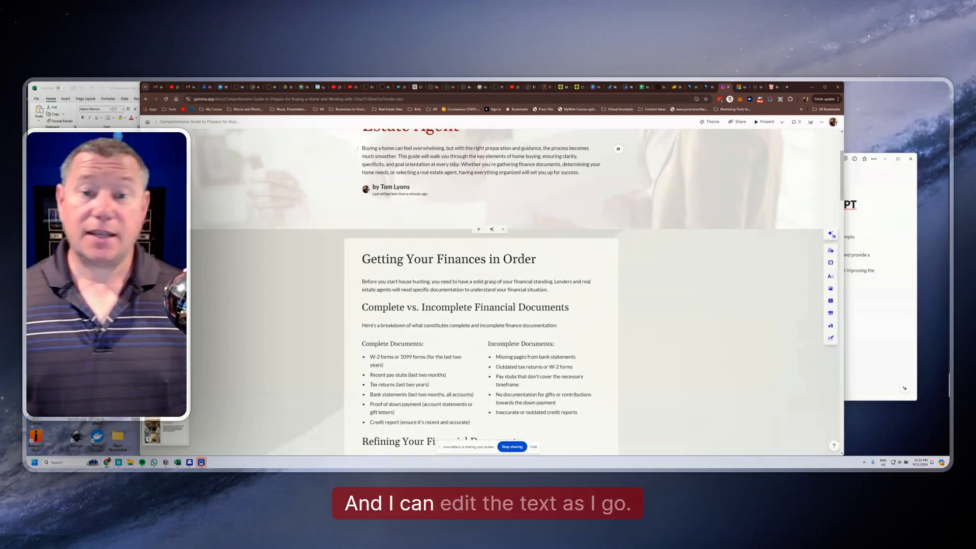
scroll(532, 285, down, 3)
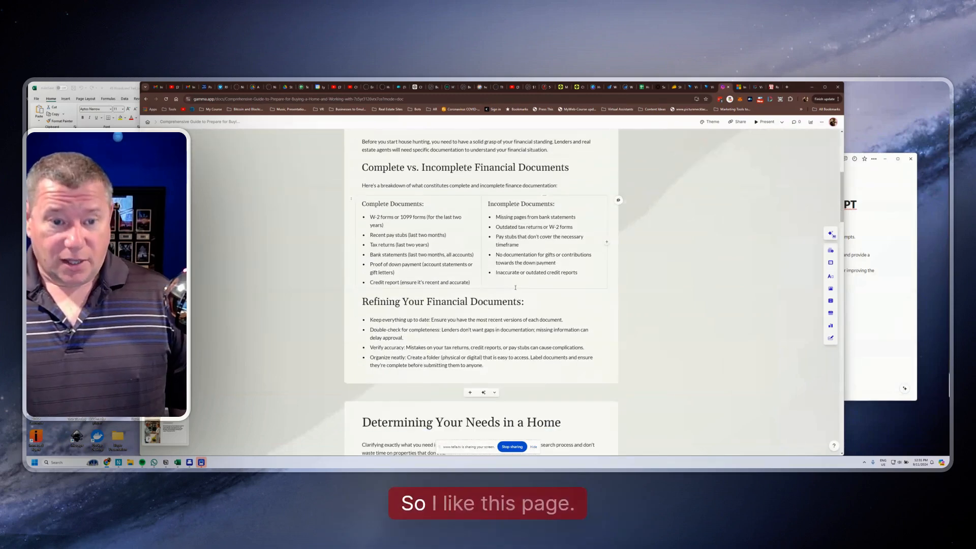
scroll(474, 377, up, 3)
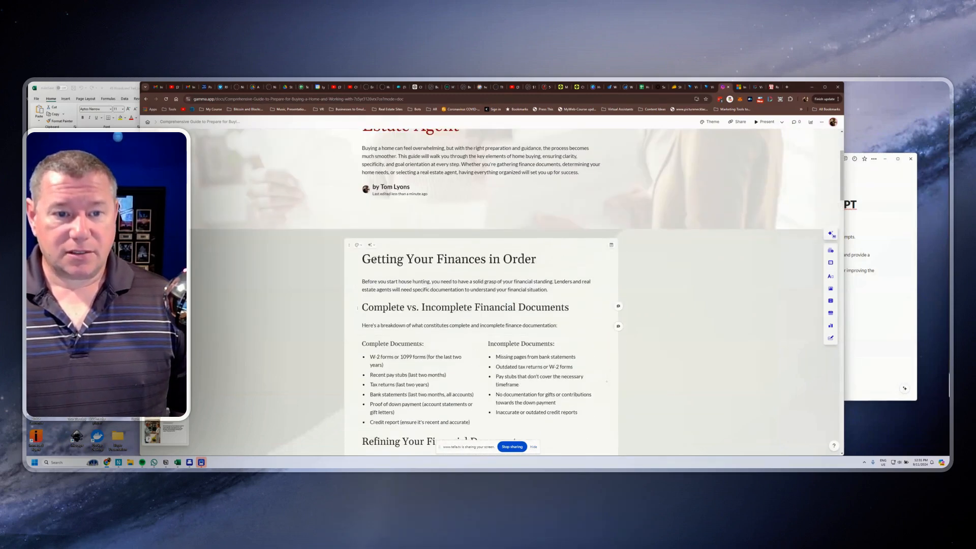
click(361, 246)
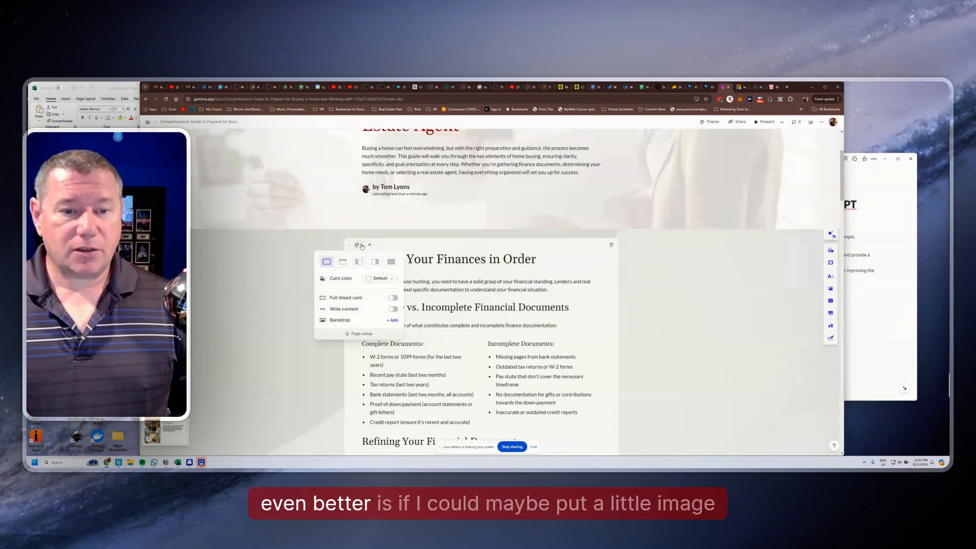
click(344, 263)
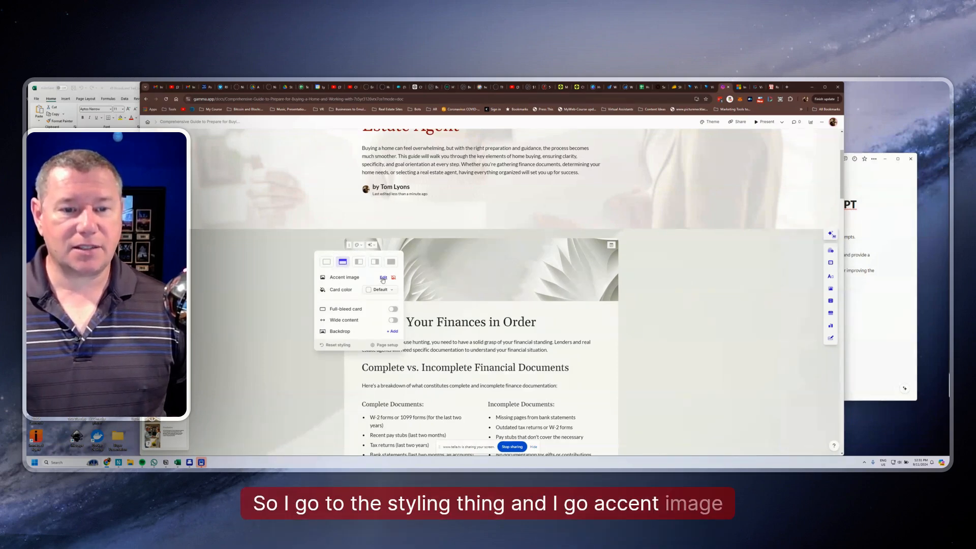
click(384, 278)
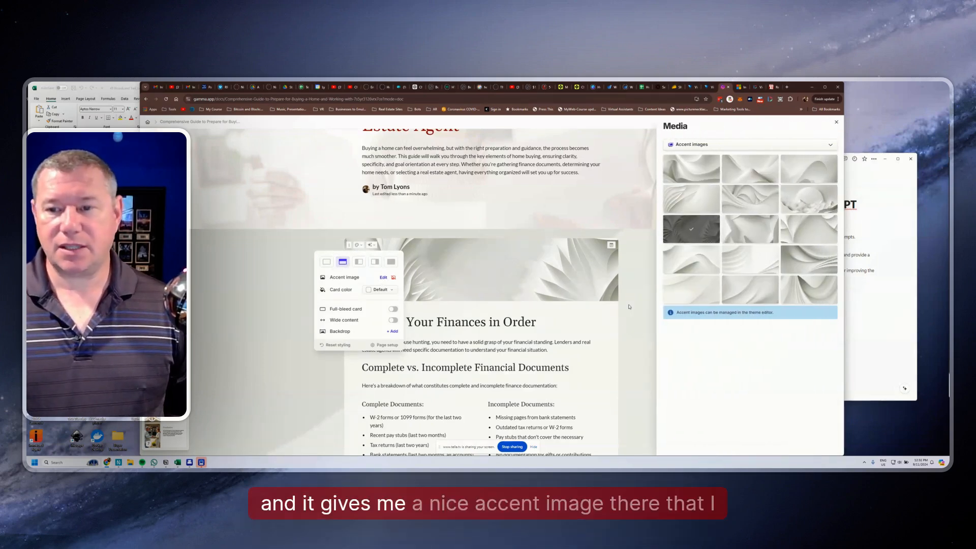
click(760, 203)
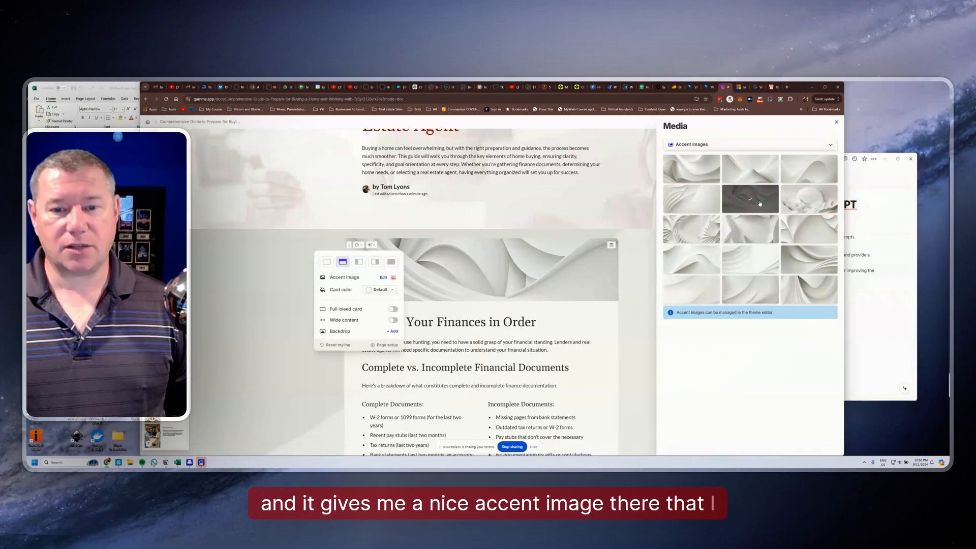
Generate AI images from the suggested illustrated-guide prompt and apply the version with the house on a green hill as the accent image
click(738, 149)
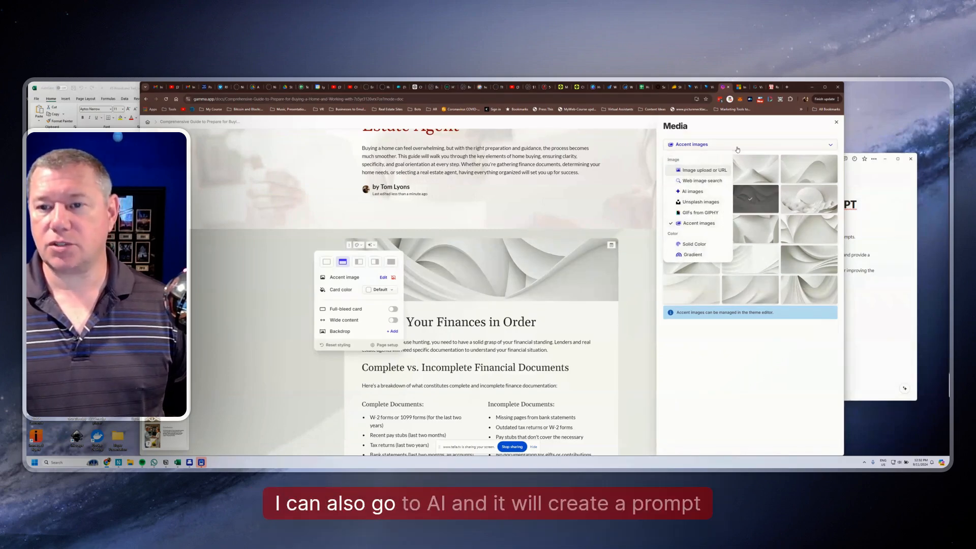
click(691, 193)
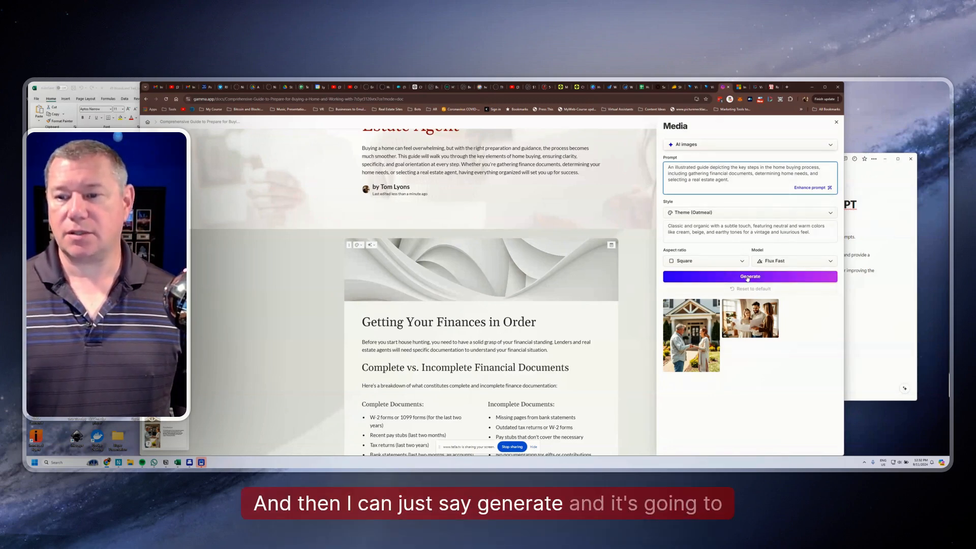
click(747, 278)
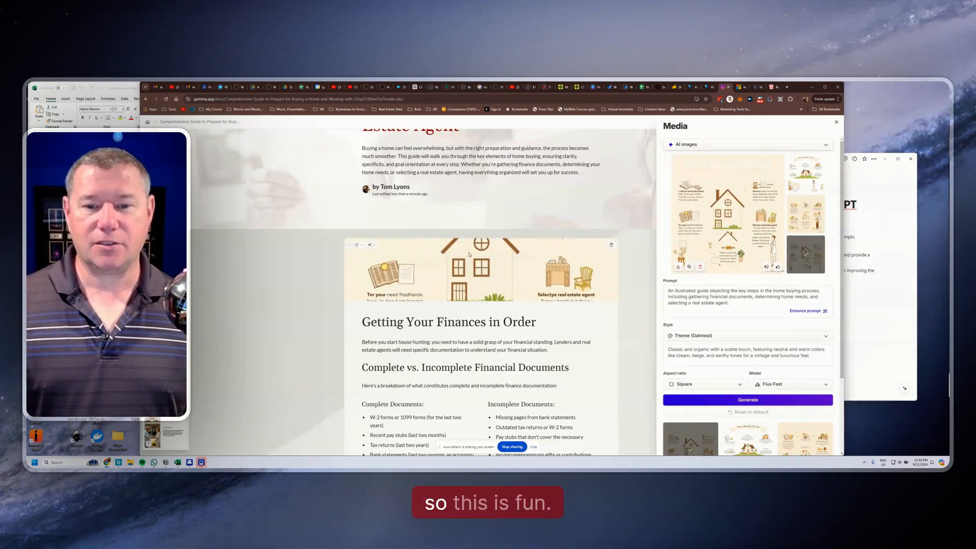
click(808, 176)
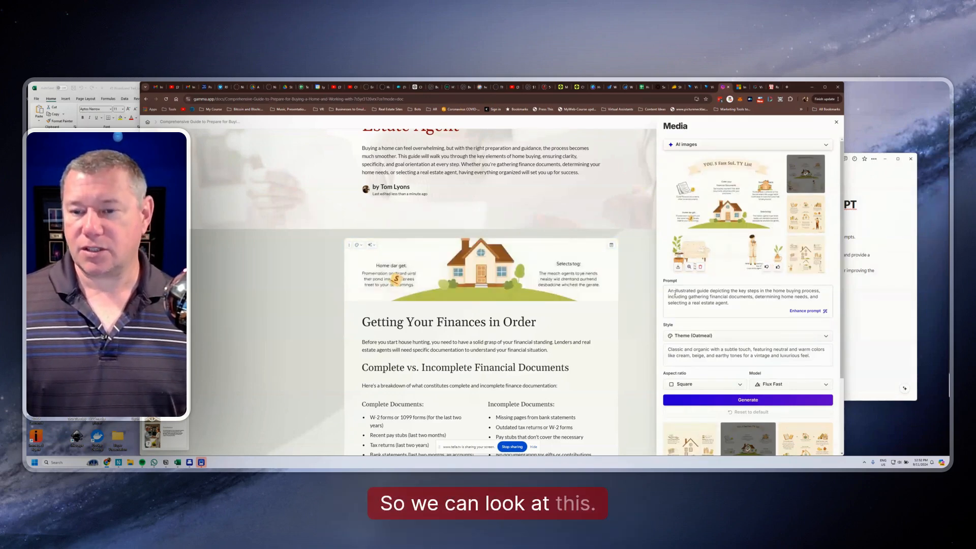
Reword the image prompt to start "An photo depicting the home buying process", regenerate, and apply the image of people meeting outside a red-roofed house
drag(675, 293, 694, 293)
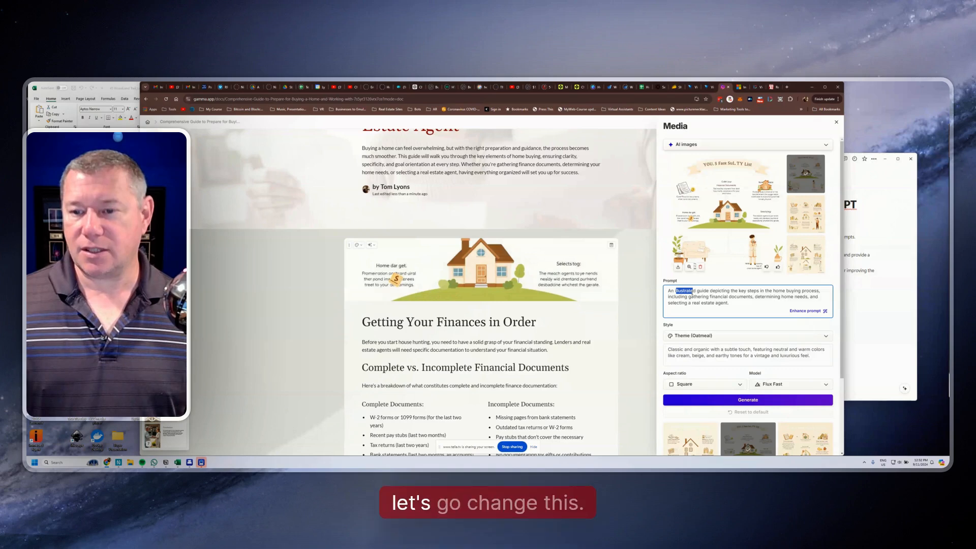
drag(705, 291, 709, 291)
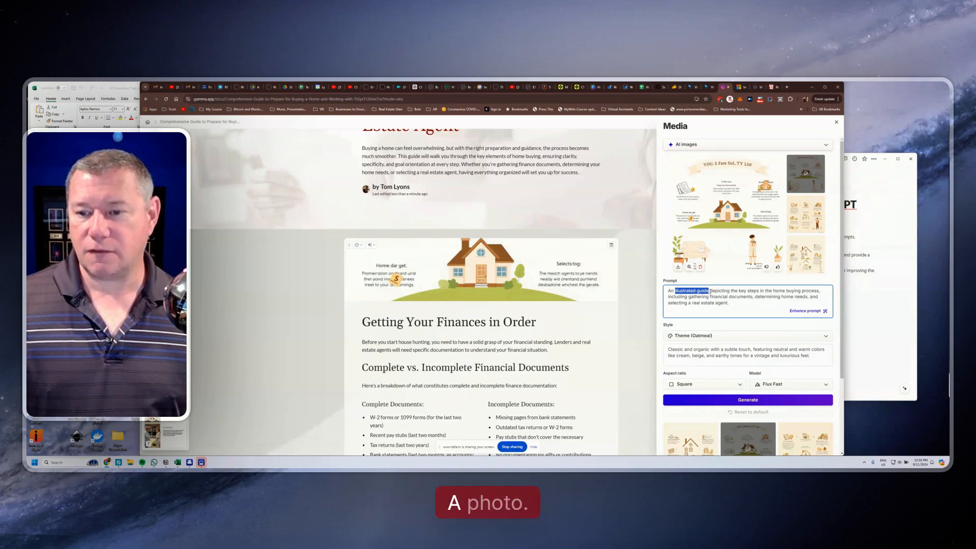
text(photo)
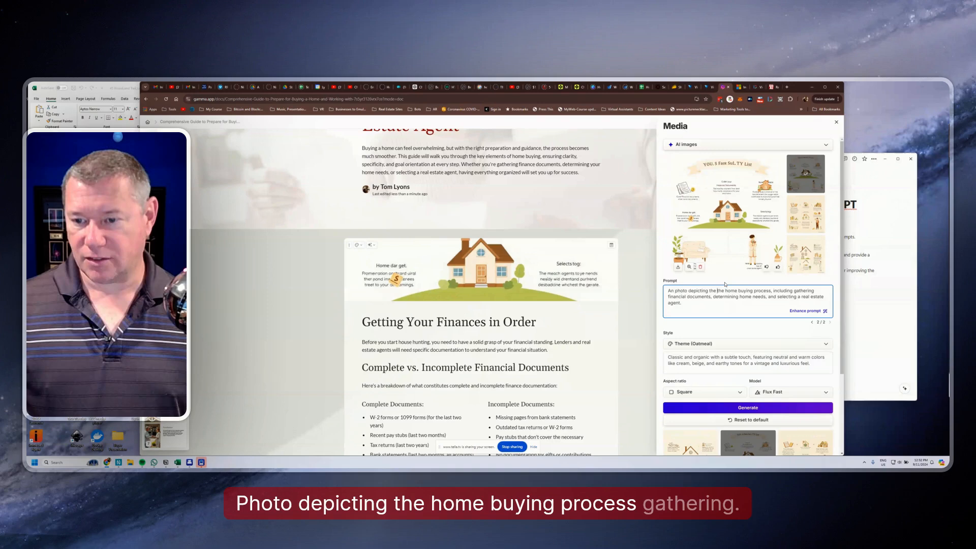
key(BackSpace)
key(BackSpace)
key(BackSpace)
key(BackSpace)
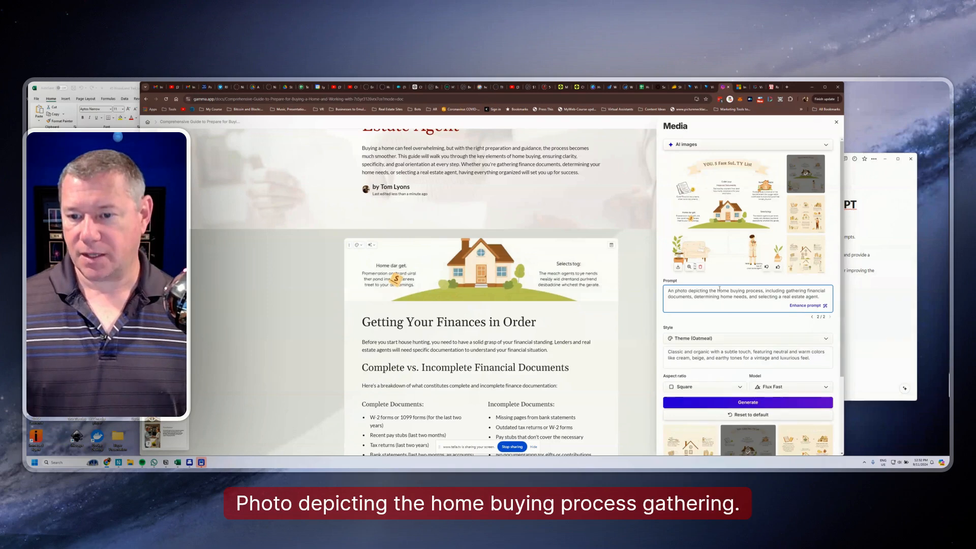
click(755, 403)
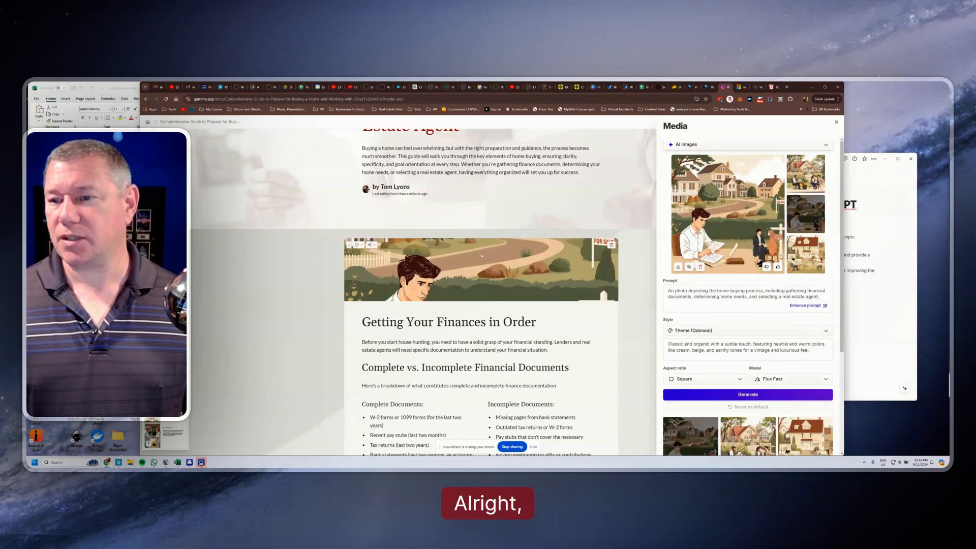
click(804, 258)
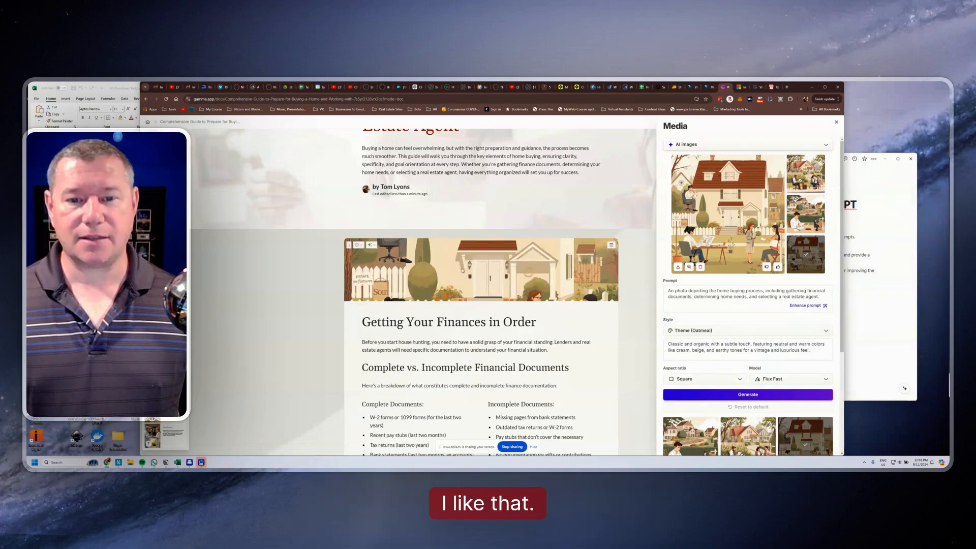
Move the accent image's focus point down to the people seated in front of the house
click(361, 247)
click(421, 269)
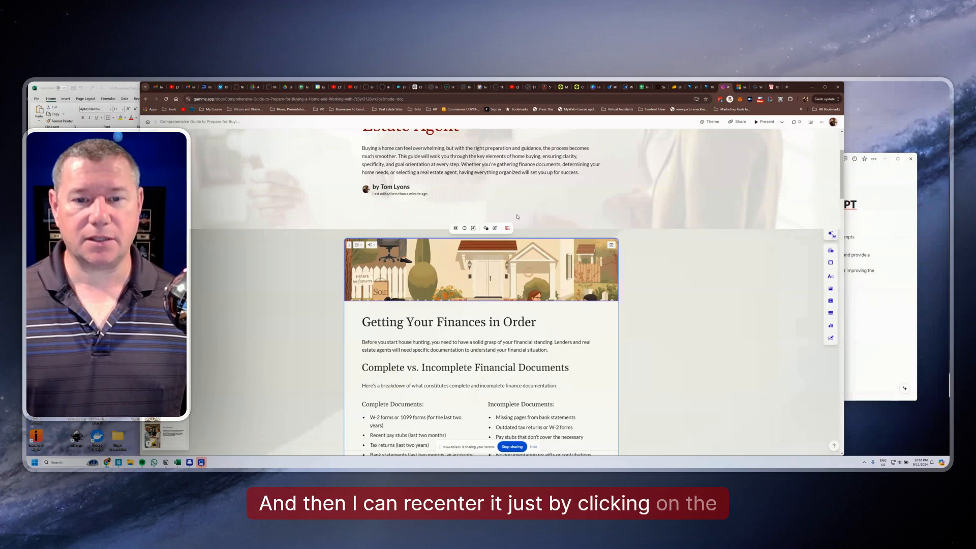
click(464, 230)
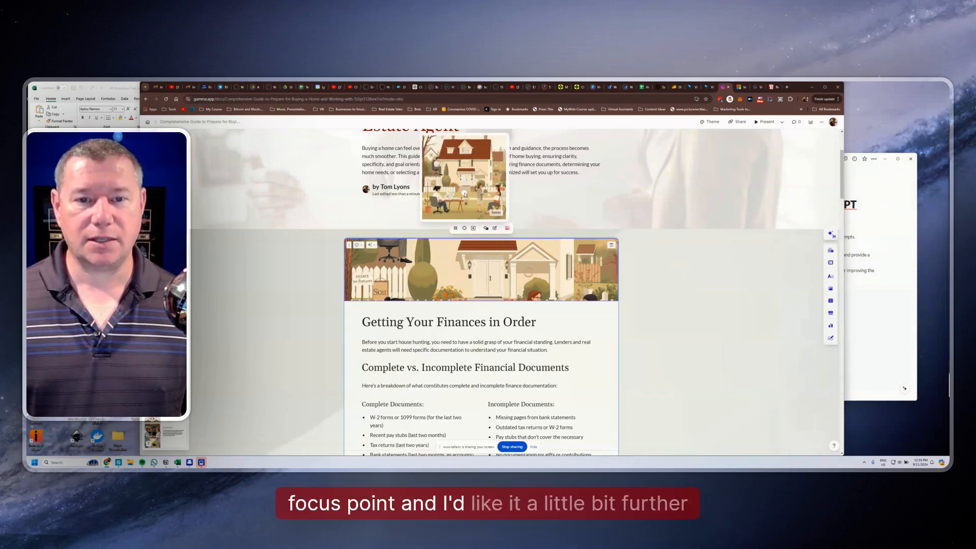
click(465, 194)
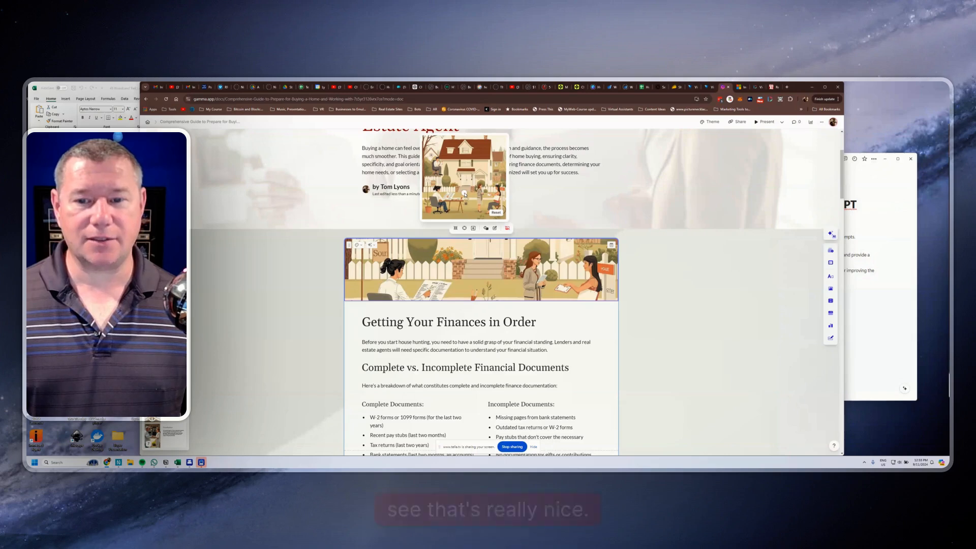
click(454, 196)
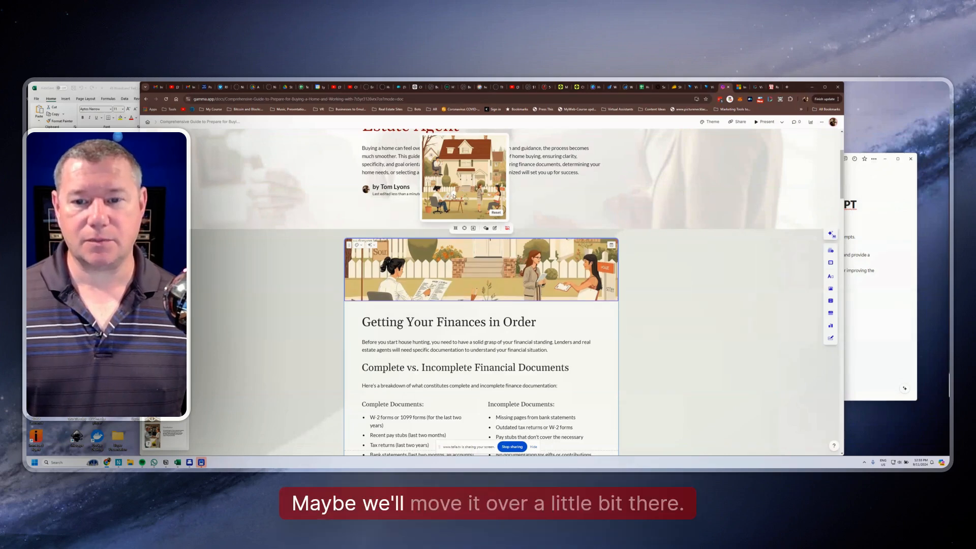
click(462, 193)
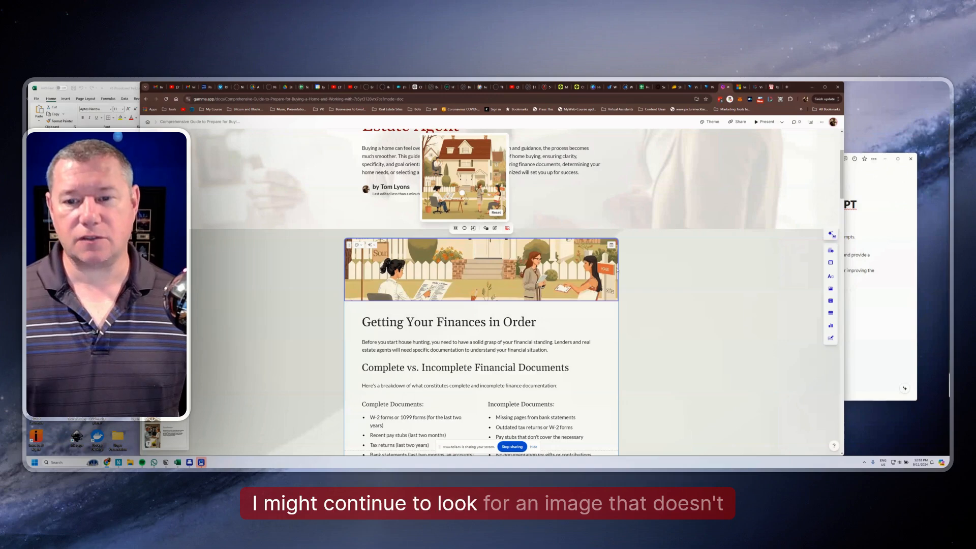
click(704, 288)
Review the layout of the cards on finances, home needs and choosing a real estate agent
scroll(700, 287, down, 3)
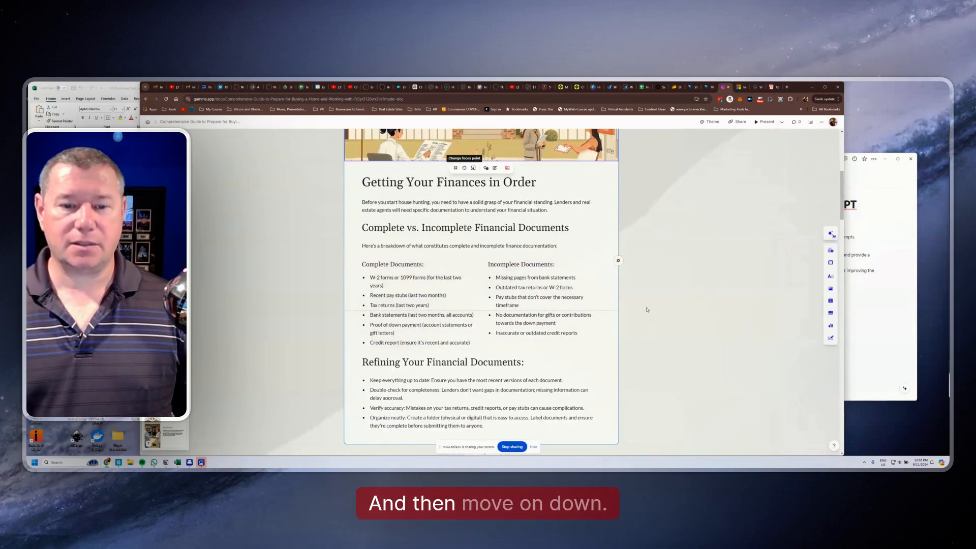
scroll(648, 311, down, 4)
scroll(652, 314, up, 3)
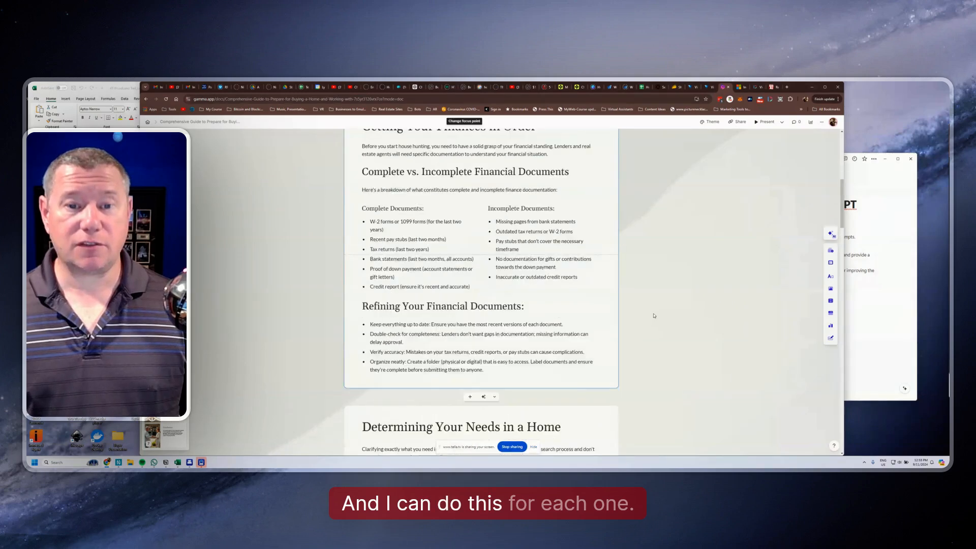
scroll(654, 316, up, 3)
scroll(653, 317, down, 3)
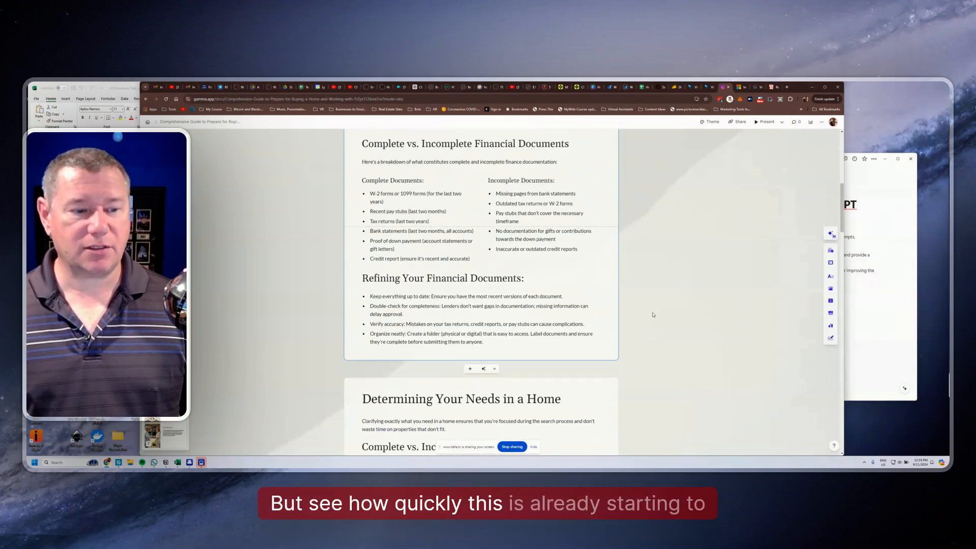
scroll(653, 315, down, 10)
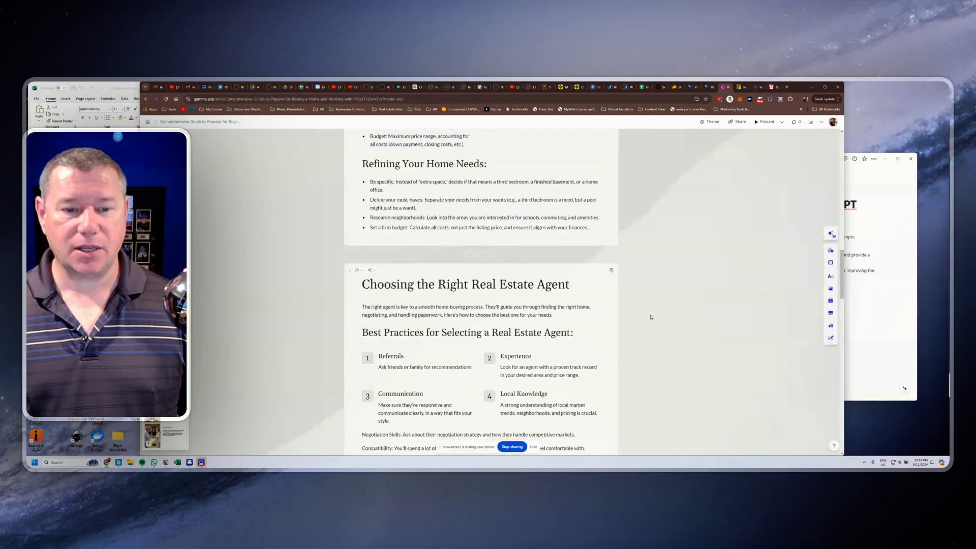
scroll(650, 316, down, 2)
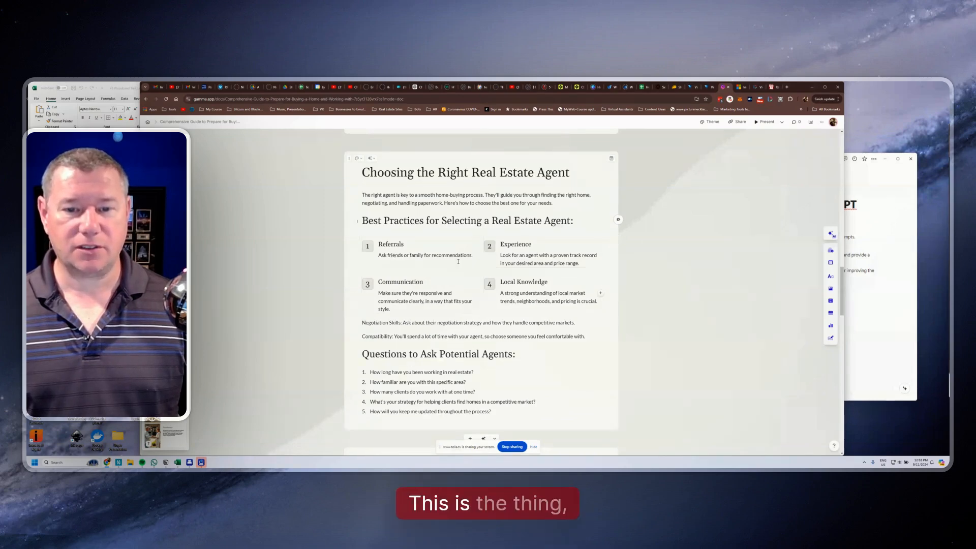
scroll(570, 298, up, 3)
scroll(570, 297, up, 3)
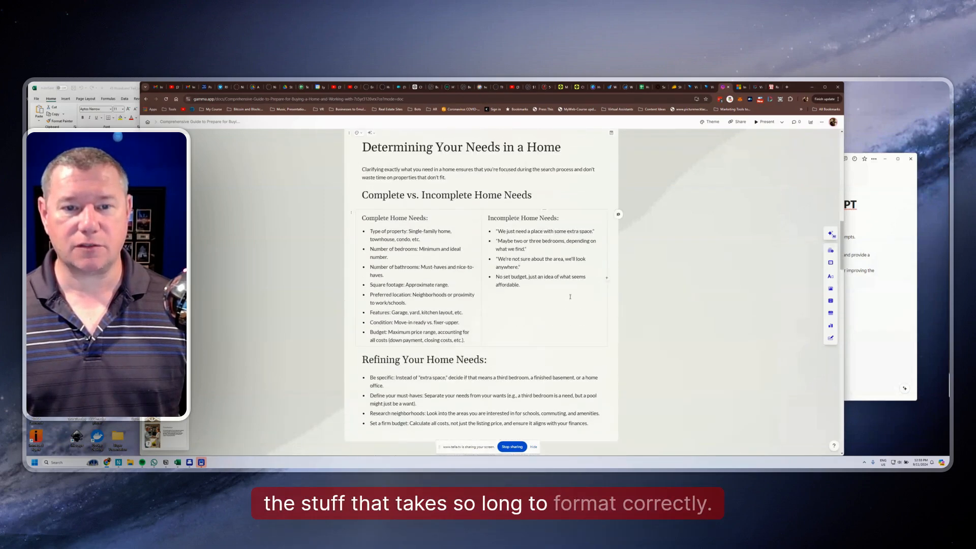
Convert the numbered list under "Questions to Ask Potential Agents" into an icons-with-text layout
scroll(563, 300, down, 4)
scroll(563, 295, down, 5)
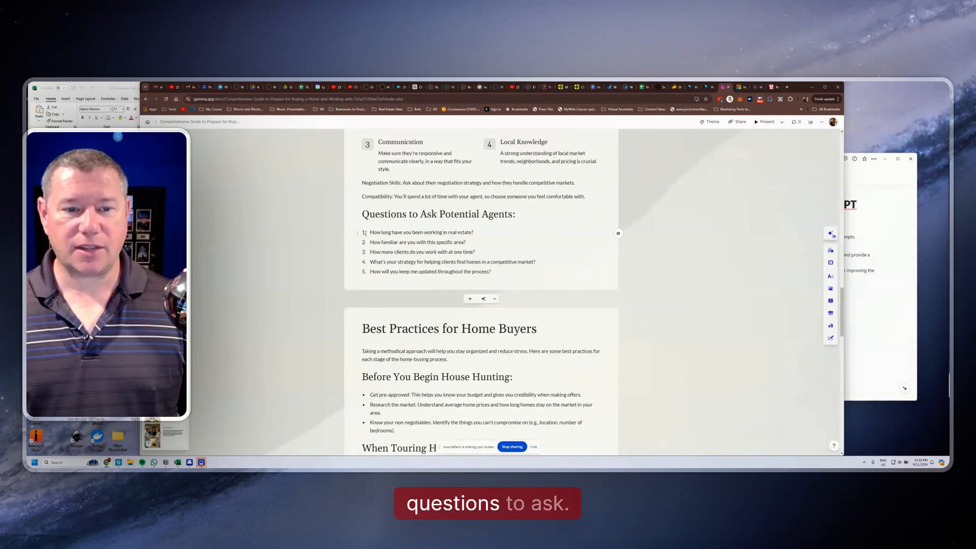
drag(492, 271, 357, 228)
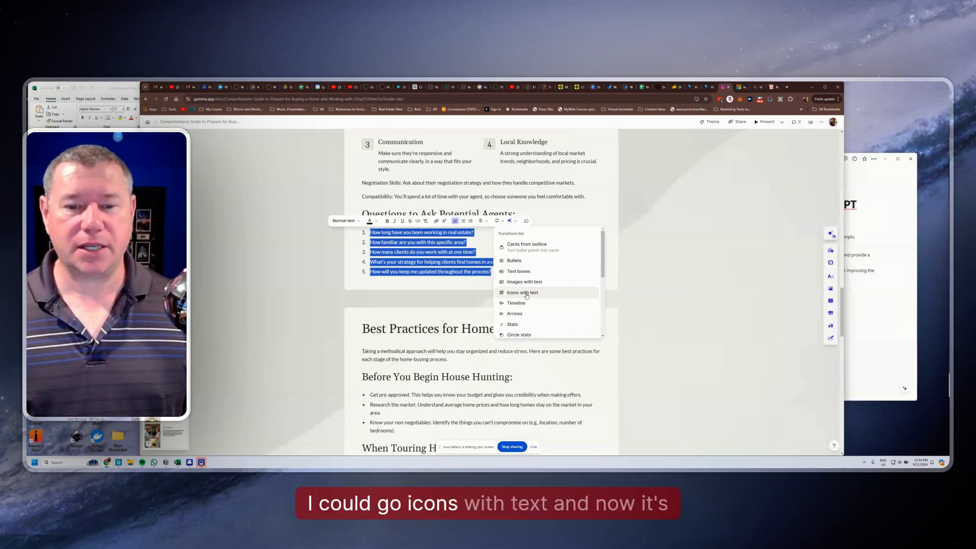
click(526, 294)
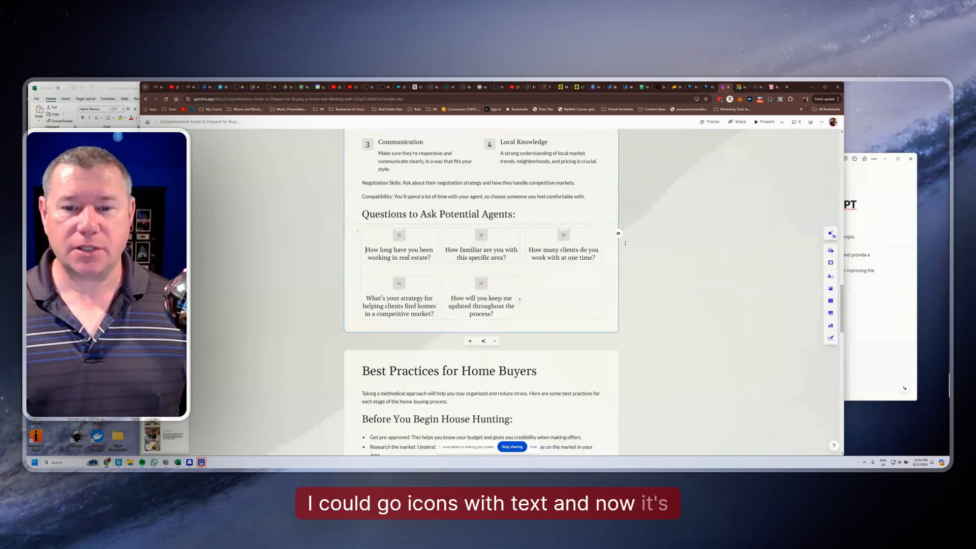
Try the timeline and arrows layouts on the block of questions for potential agents
click(400, 237)
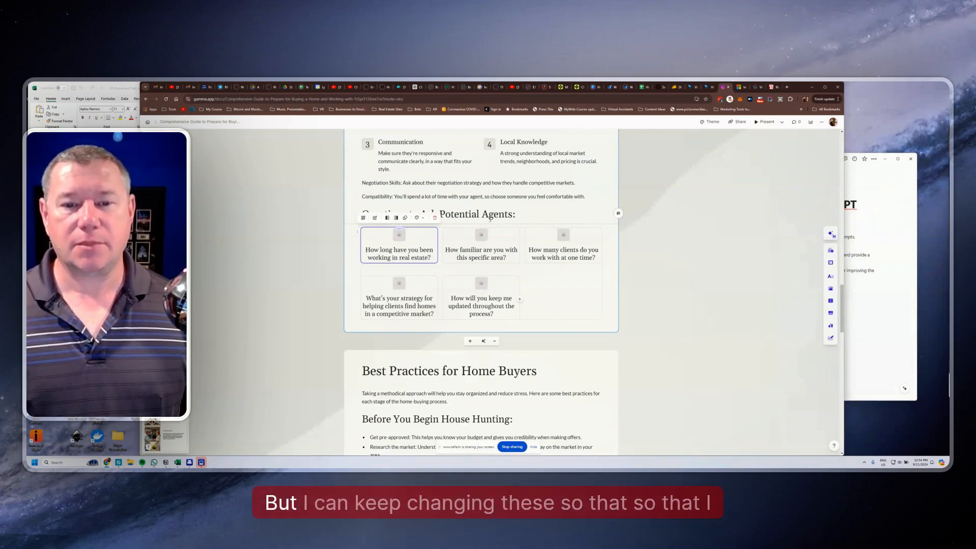
drag(510, 316, 361, 234)
click(375, 234)
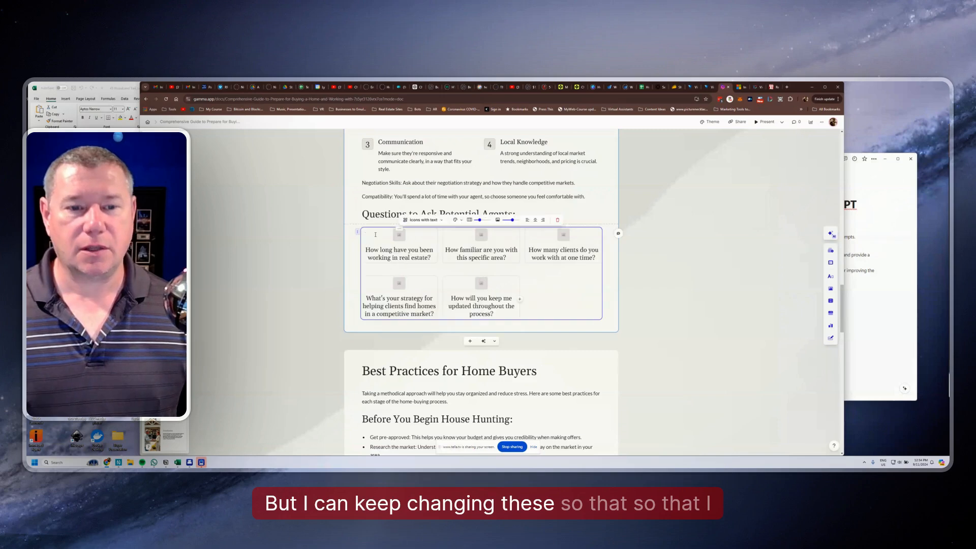
click(440, 220)
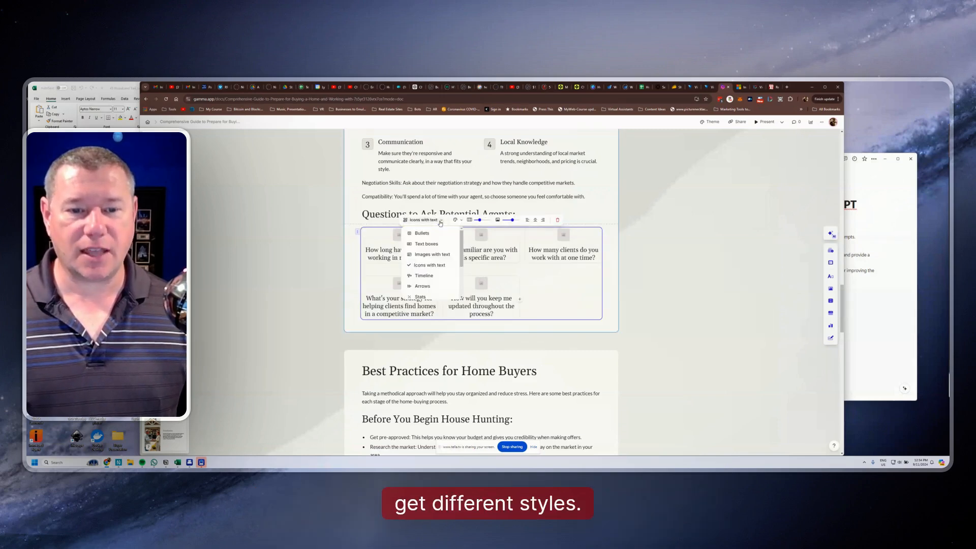
click(431, 276)
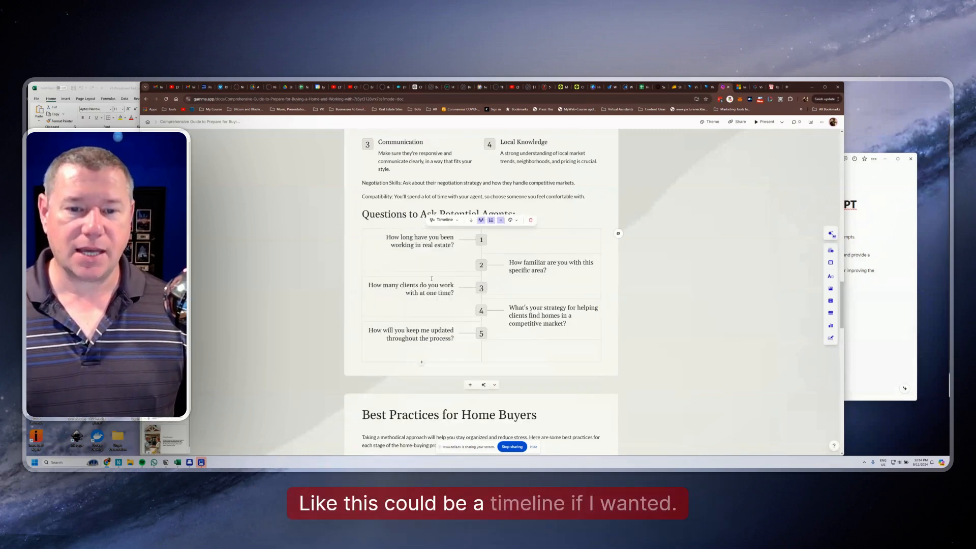
click(446, 220)
click(447, 285)
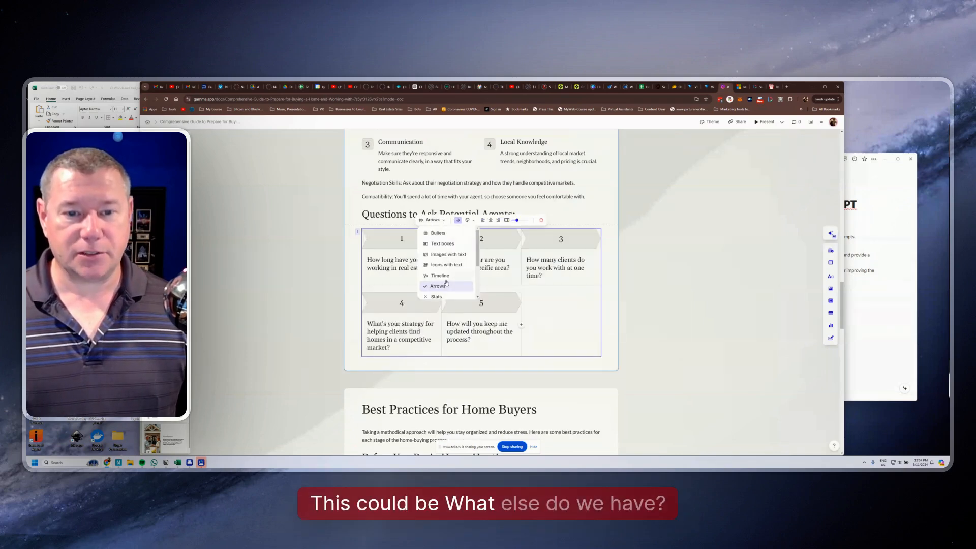
Switch the agent questions block to the text boxes layout and colour the boxes dark red
click(442, 243)
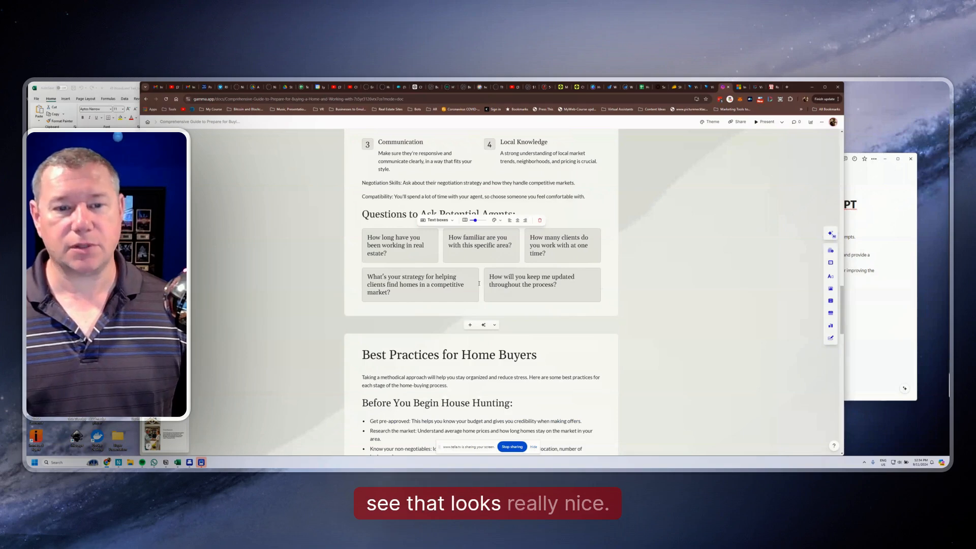
click(495, 220)
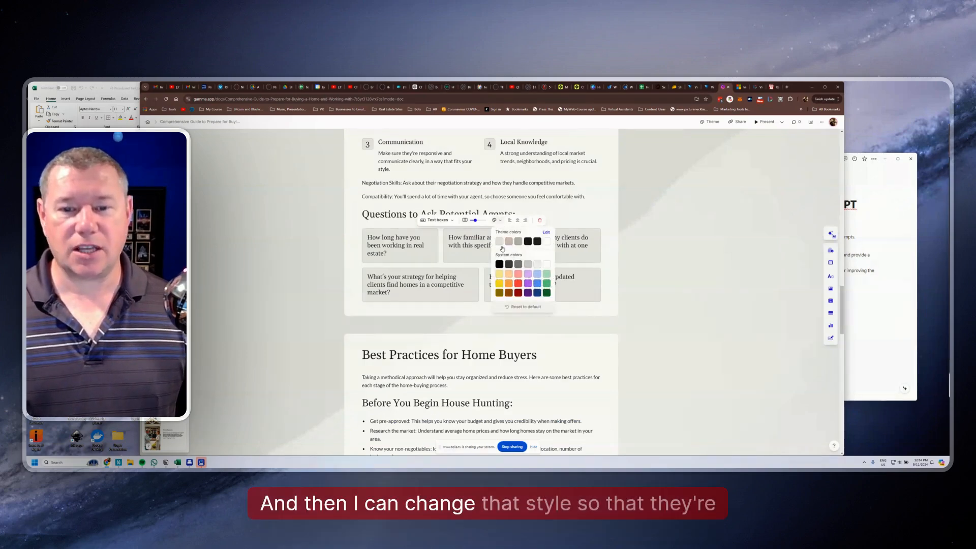
click(516, 293)
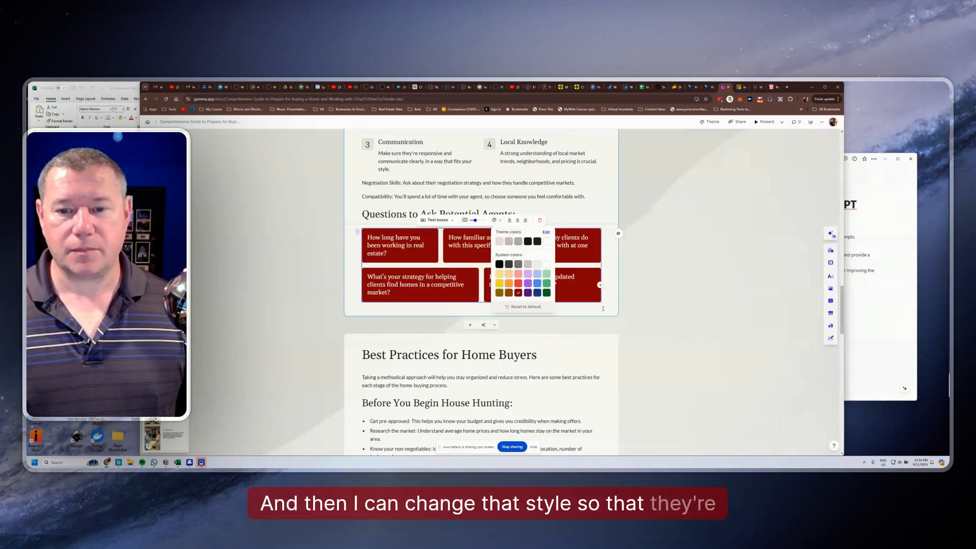
click(657, 312)
Colour the arrows of tips 1, 3 and 5 dark red on the "Actionable Tips for Refining Your Home-Buying Plan" card
scroll(642, 299, down, 4)
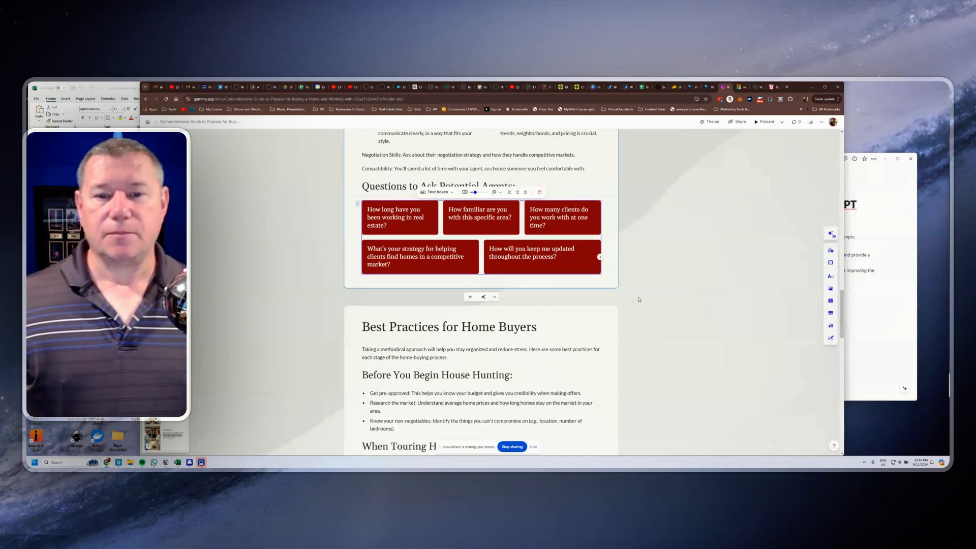
scroll(660, 325, down, 15)
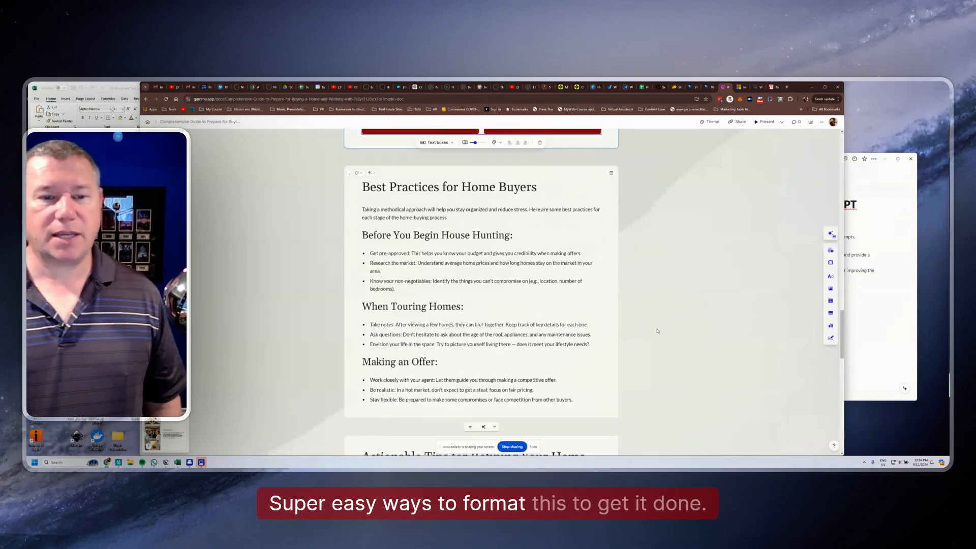
scroll(648, 333, up, 3)
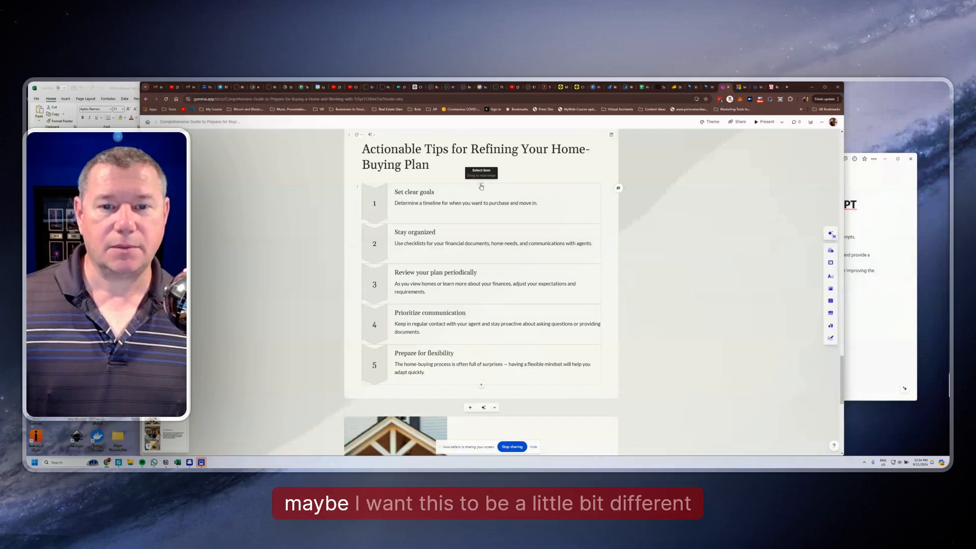
click(482, 185)
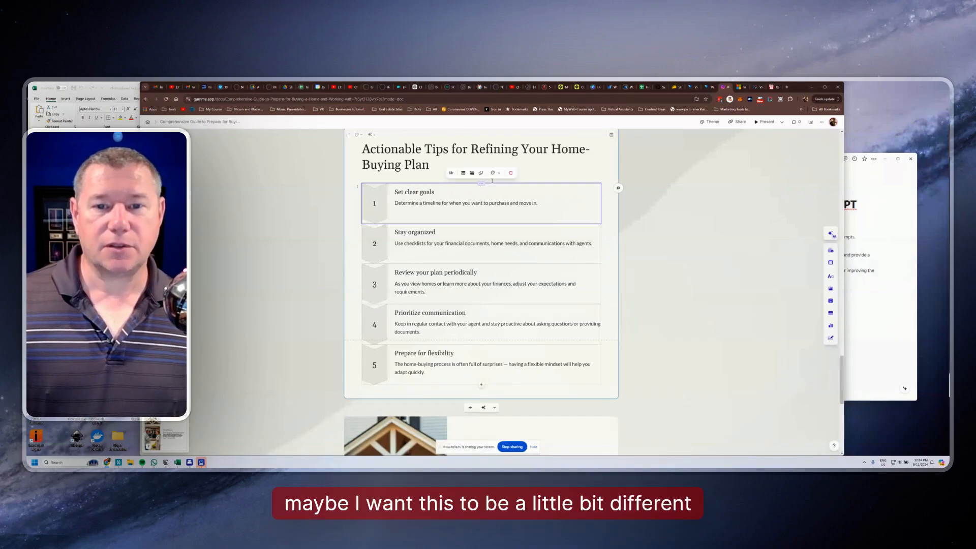
click(495, 173)
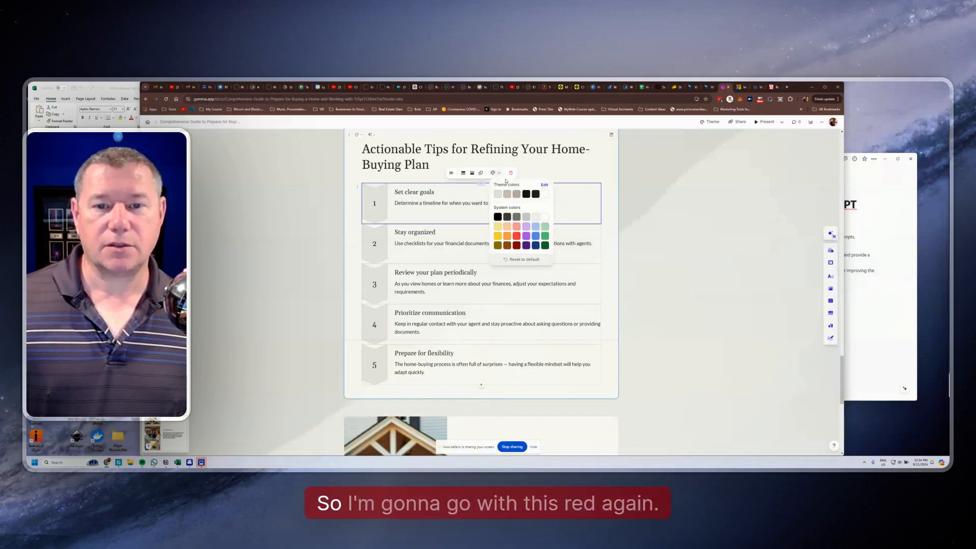
click(517, 246)
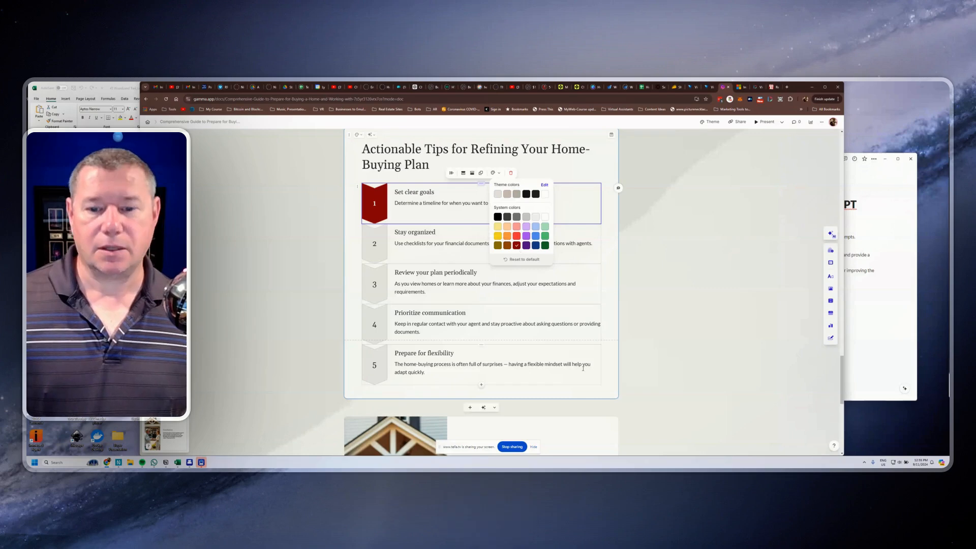
click(416, 284)
click(481, 265)
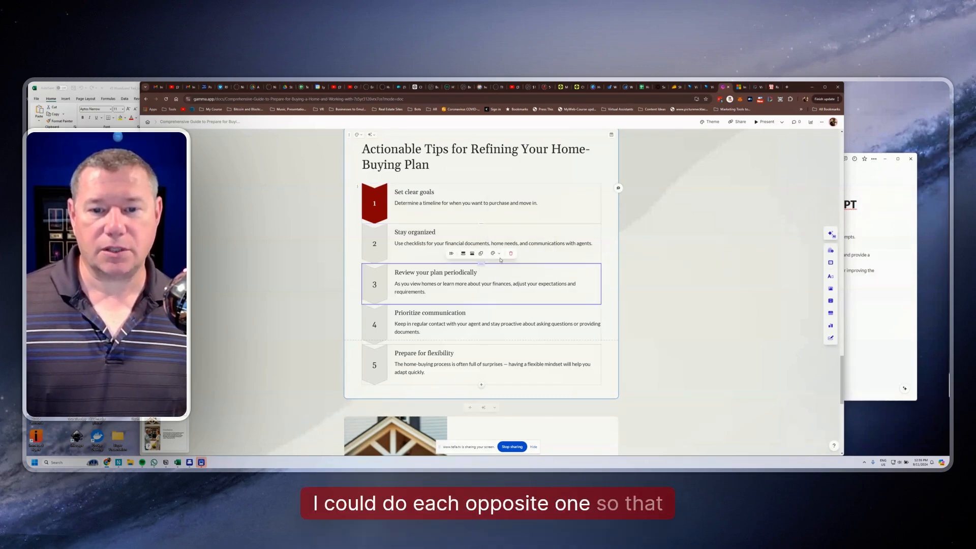
click(494, 253)
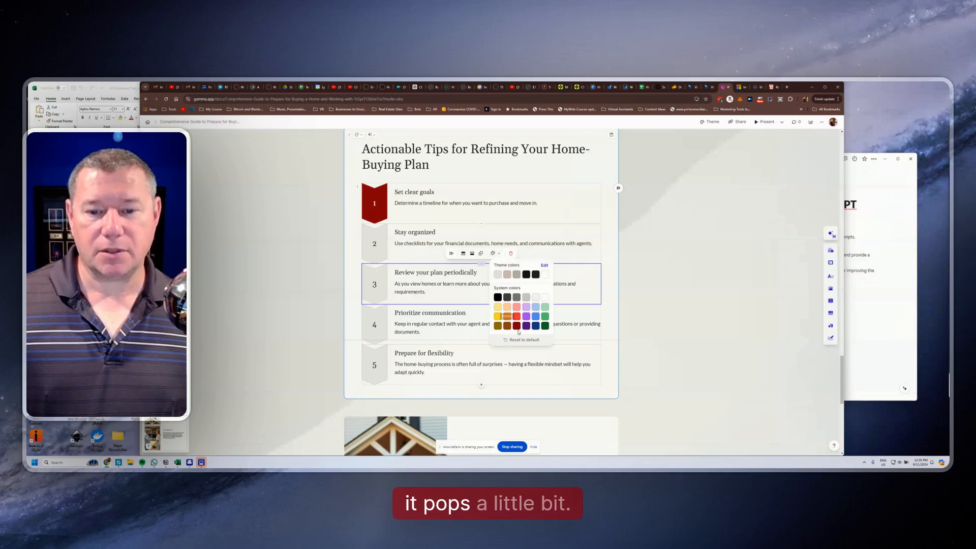
Insert a Contributors block below the closing paragraph of the Conclusion card
scroll(463, 307, down, 5)
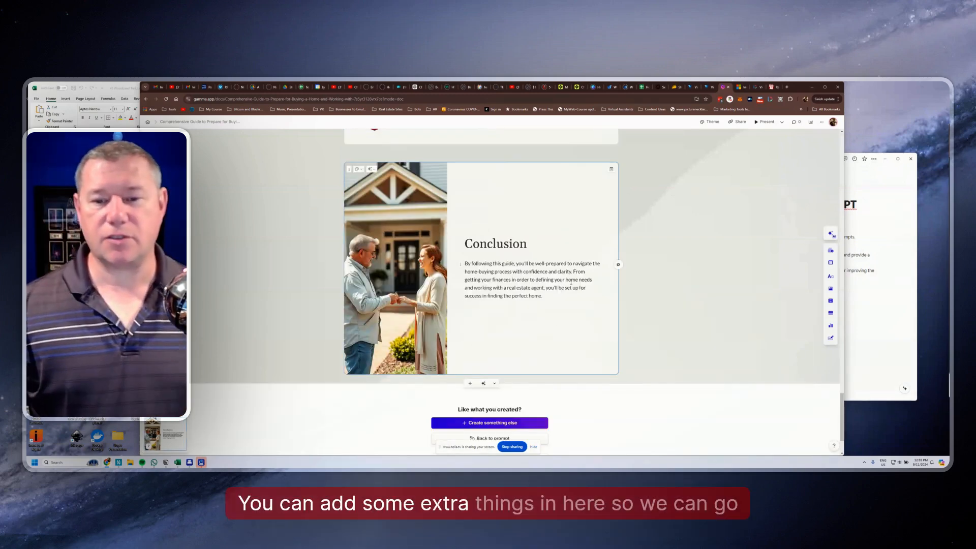
click(546, 298)
key(Return)
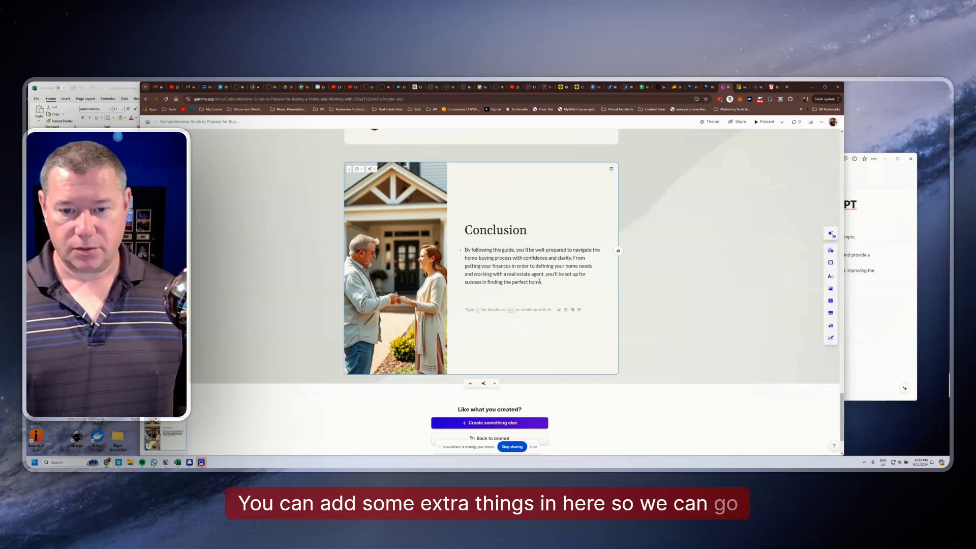
text(/)
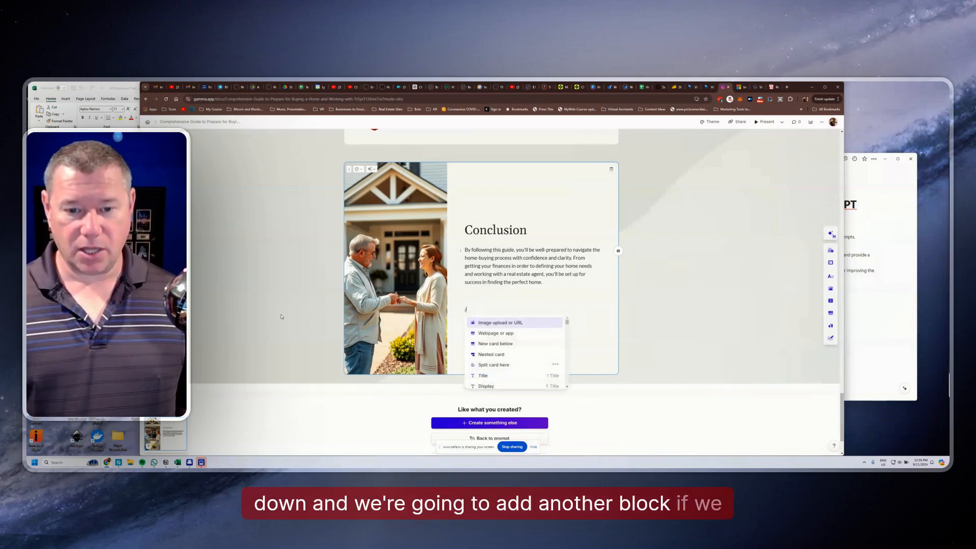
scroll(501, 346, down, 5)
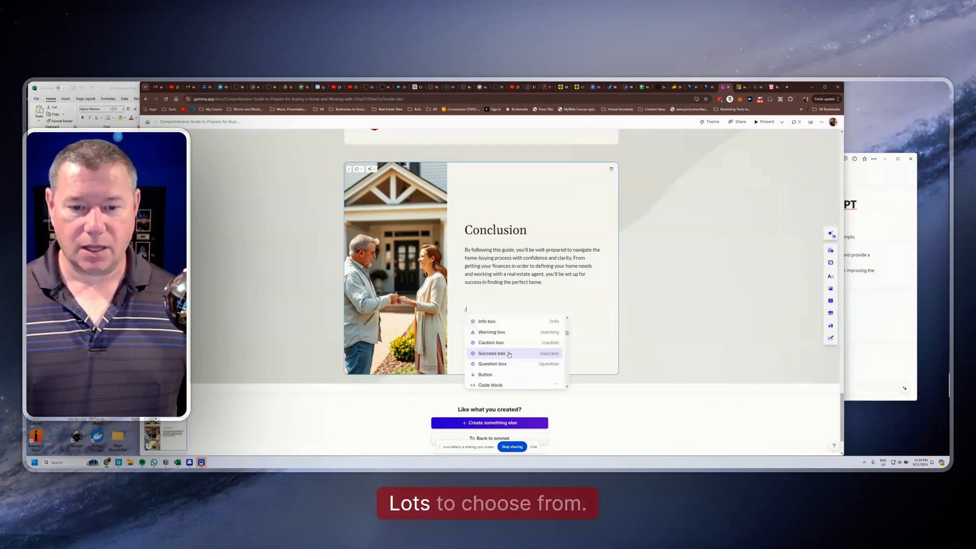
scroll(503, 351, down, 1)
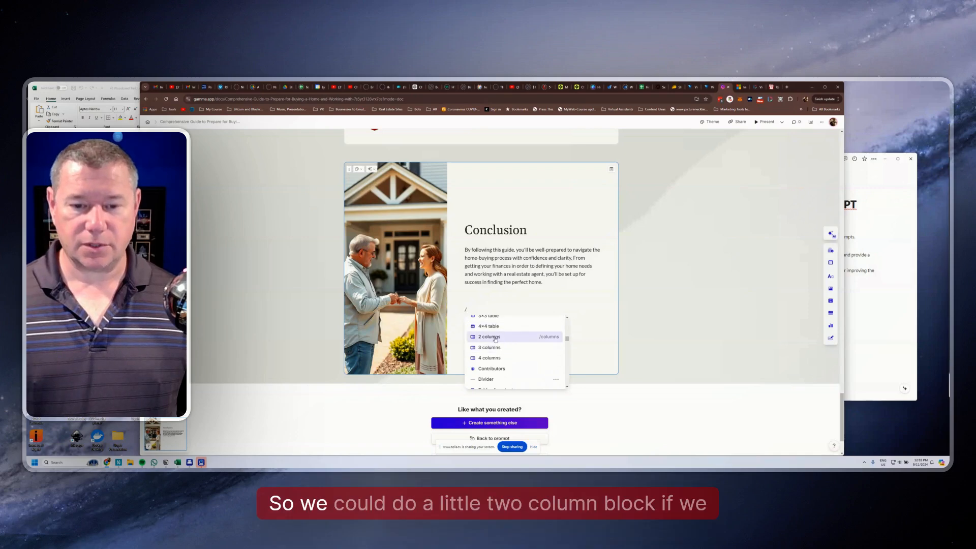
scroll(509, 351, down, 2)
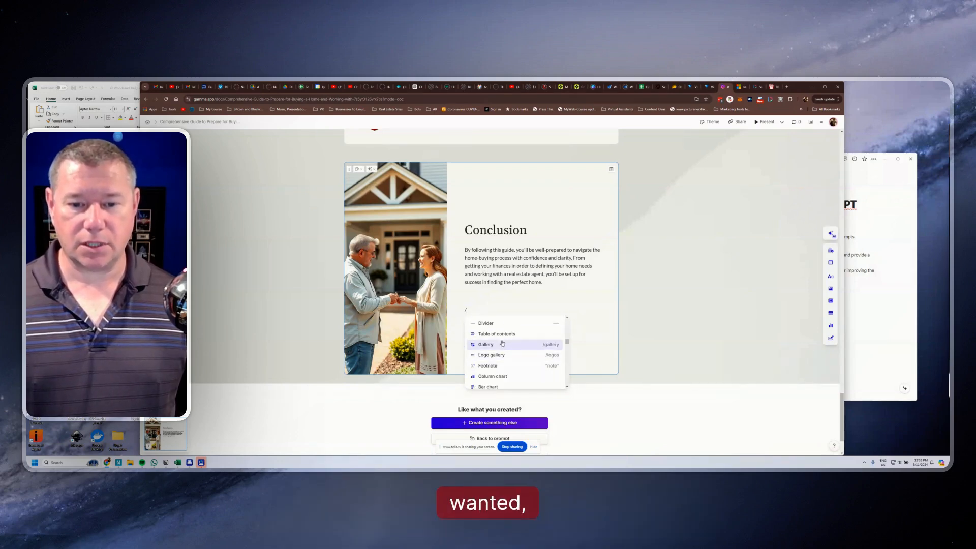
scroll(502, 343, up, 1)
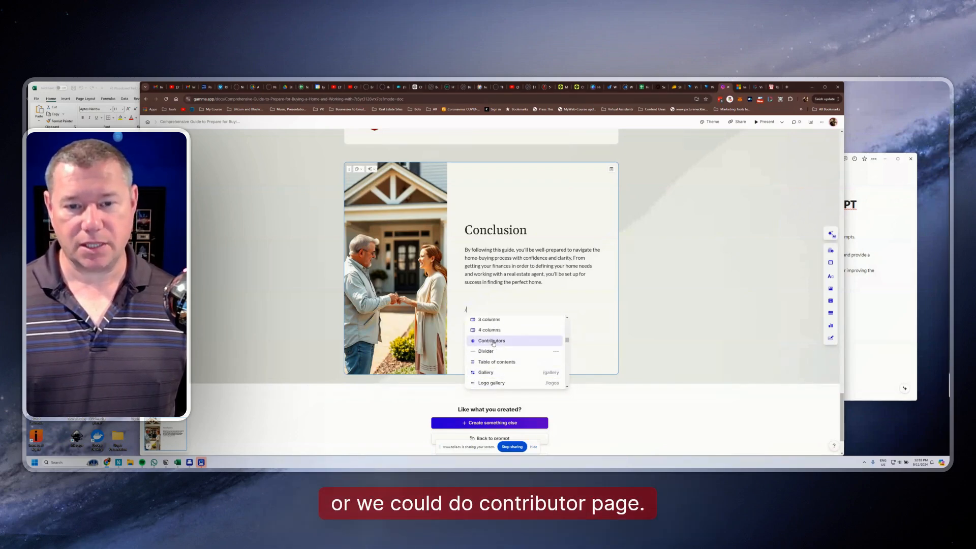
click(491, 341)
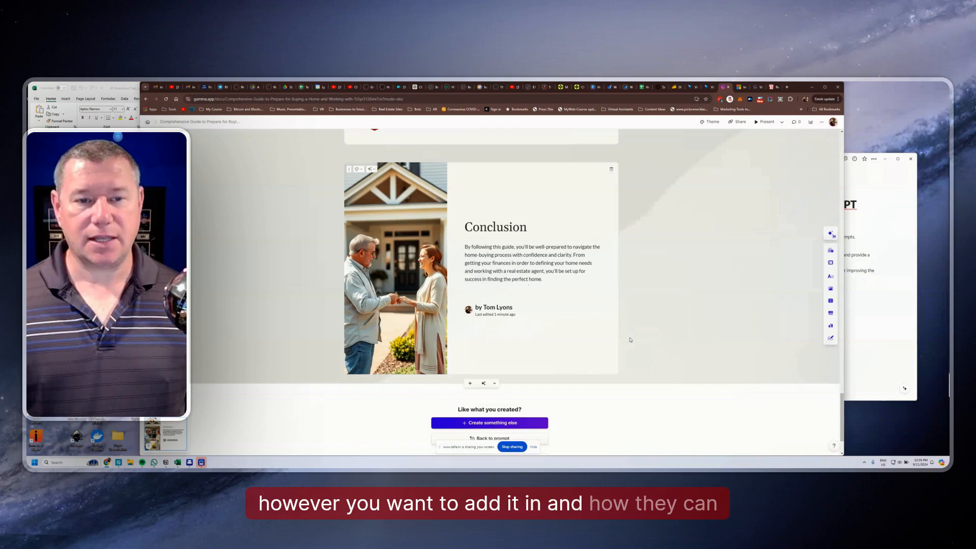
Export the finished home-buying guide to PDF
scroll(629, 341, up, 20)
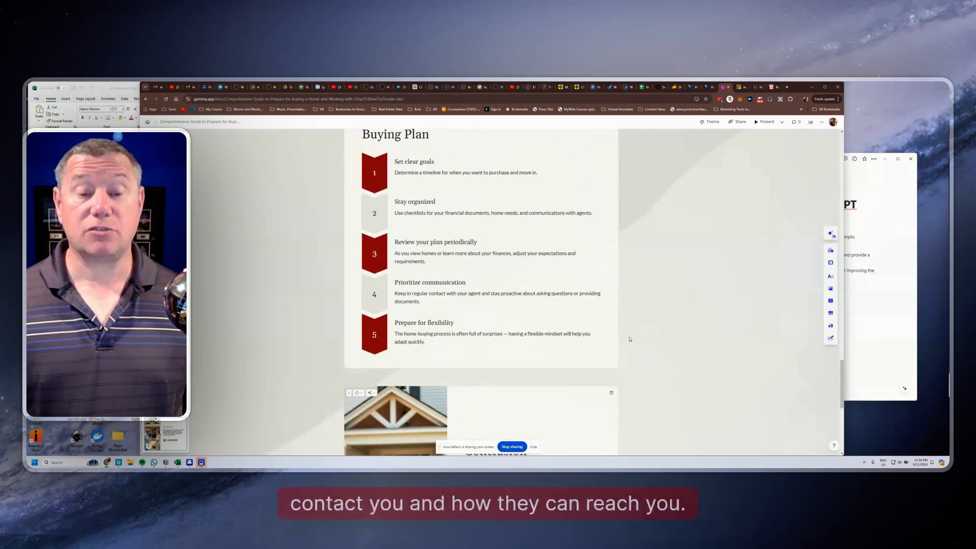
scroll(629, 340, up, 10)
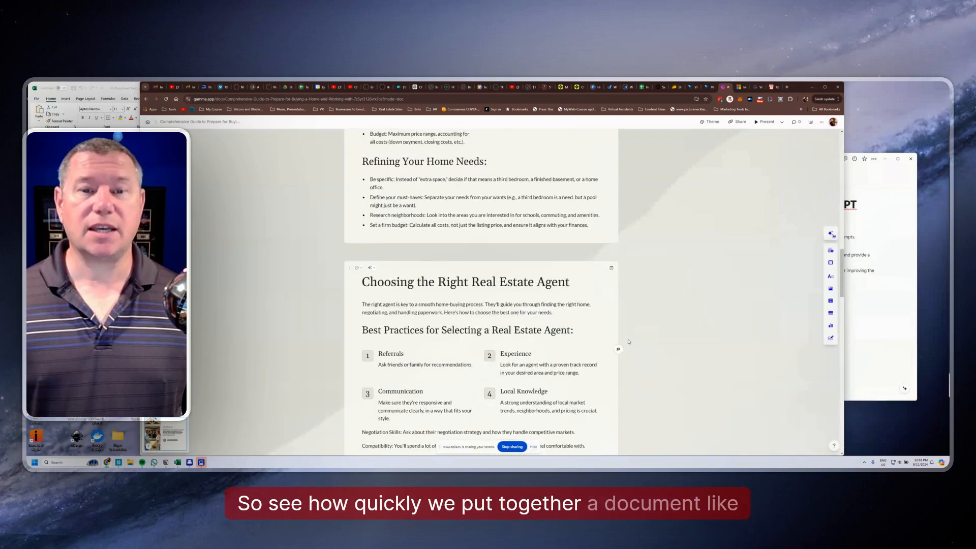
click(740, 124)
click(468, 191)
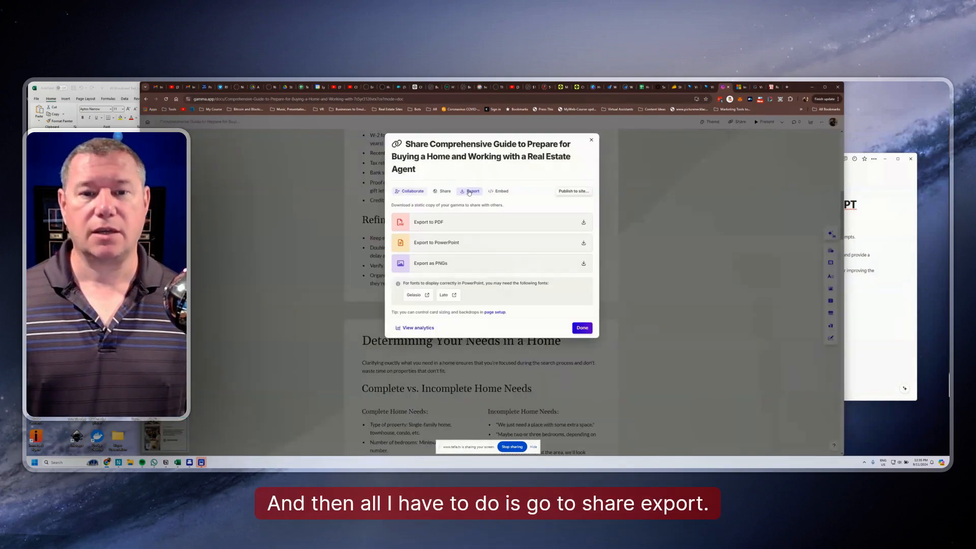
click(526, 223)
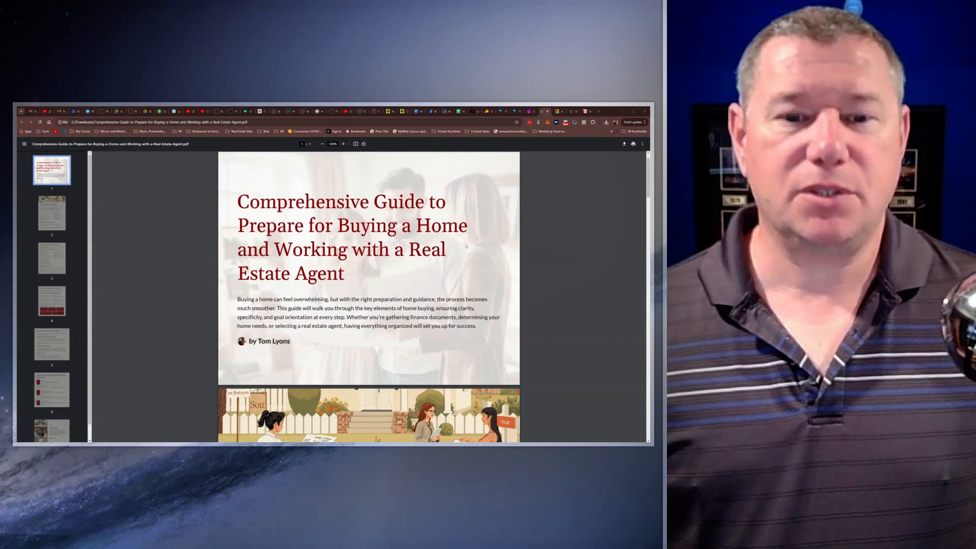
Review the exported PDF from the title page through the Conclusion page and back to the start
scroll(473, 246, down, 5)
scroll(463, 247, down, 10)
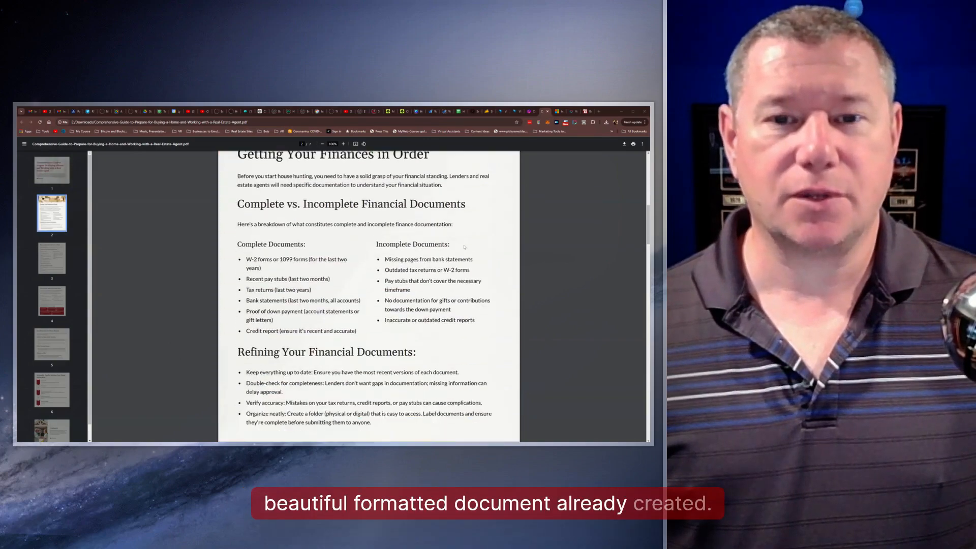
scroll(465, 248, down, 10)
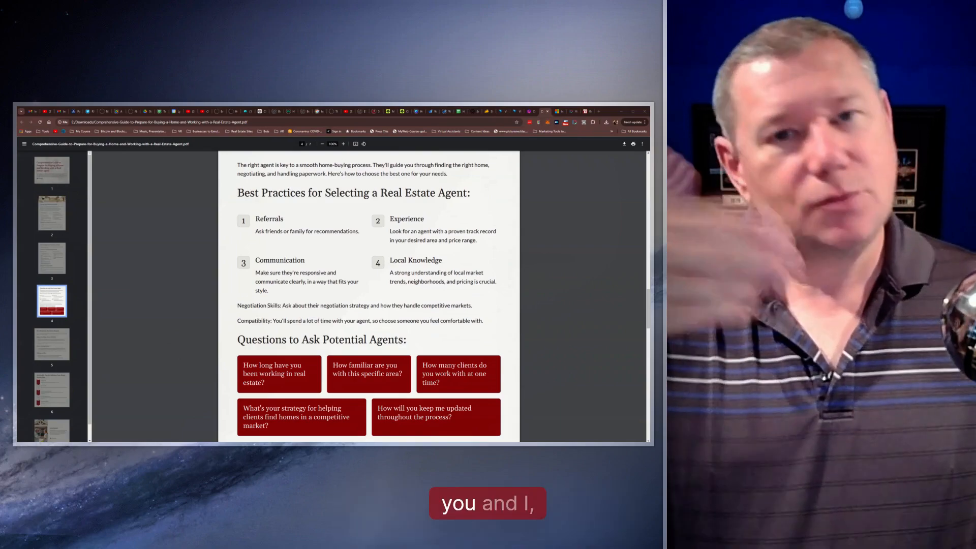
scroll(406, 287, down, 15)
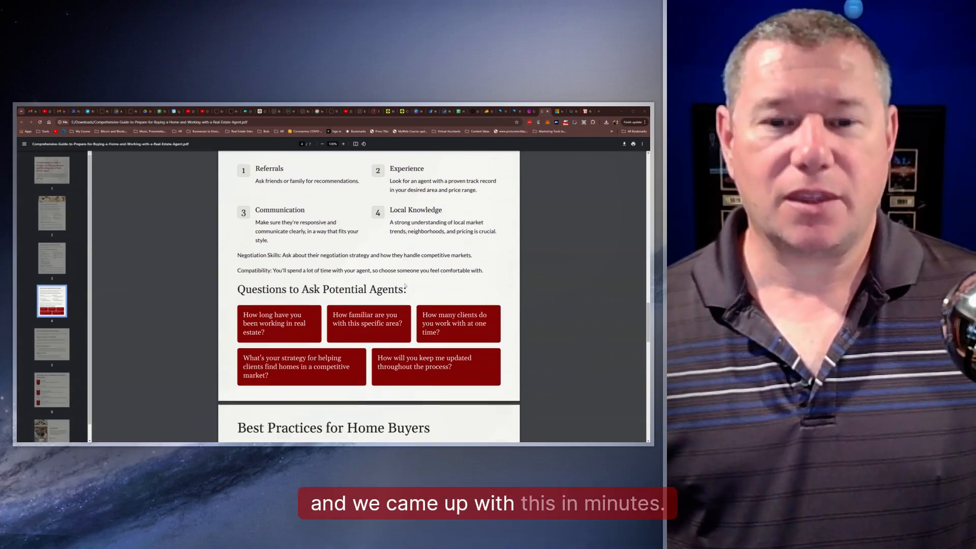
scroll(369, 295, down, 10)
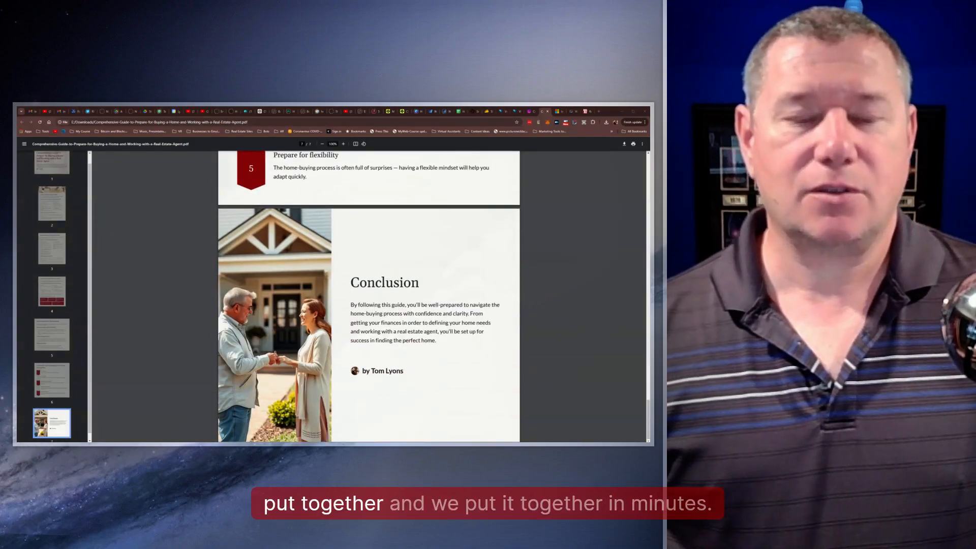
scroll(417, 278, up, 15)
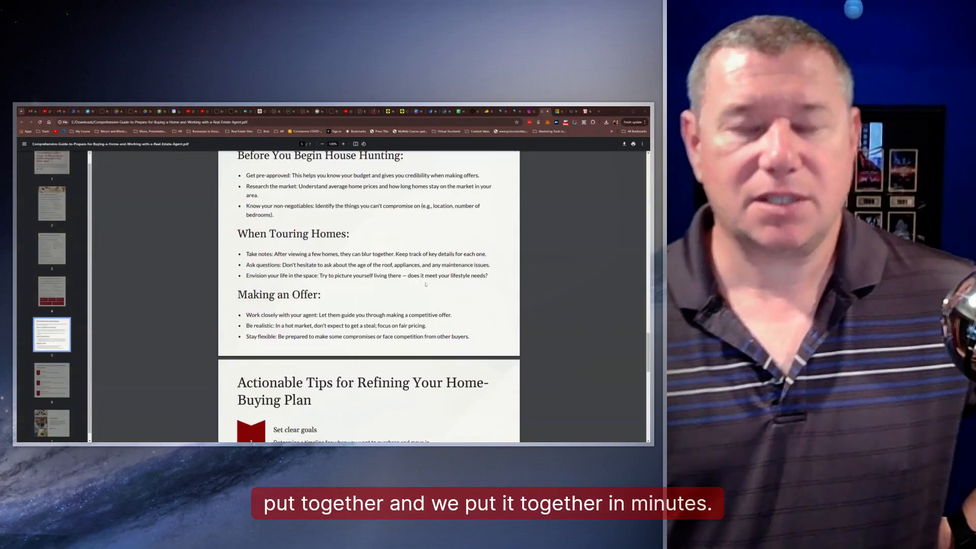
scroll(417, 279, up, 15)
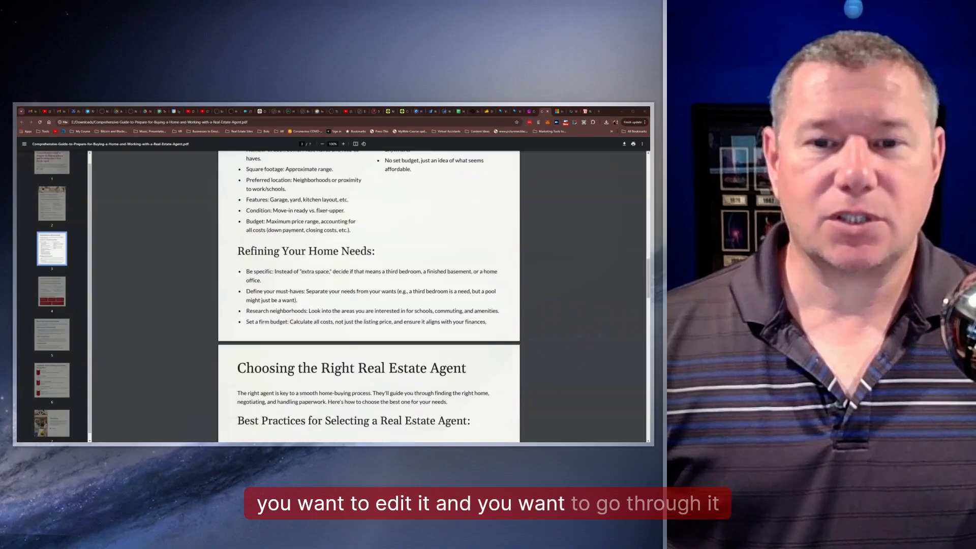
scroll(369, 296, up, 15)
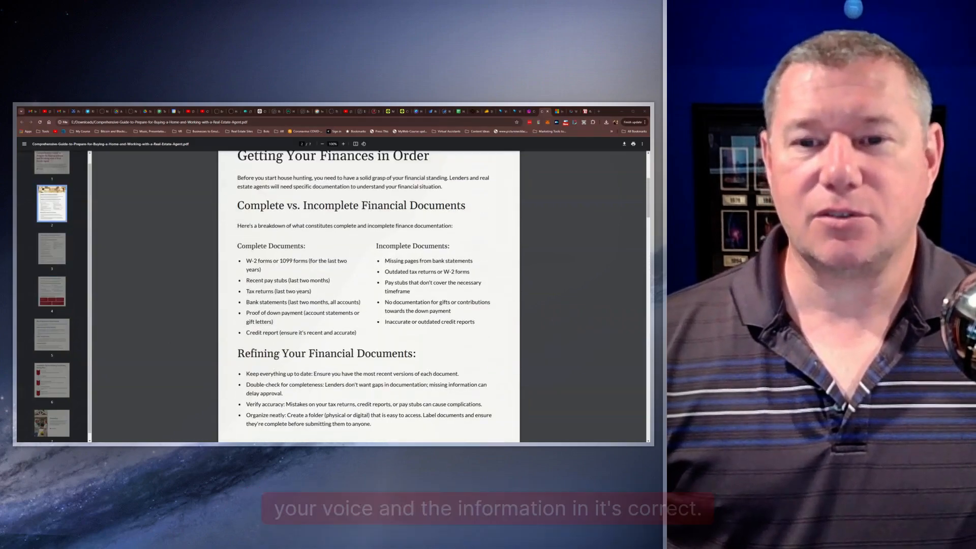
scroll(422, 278, up, 3)
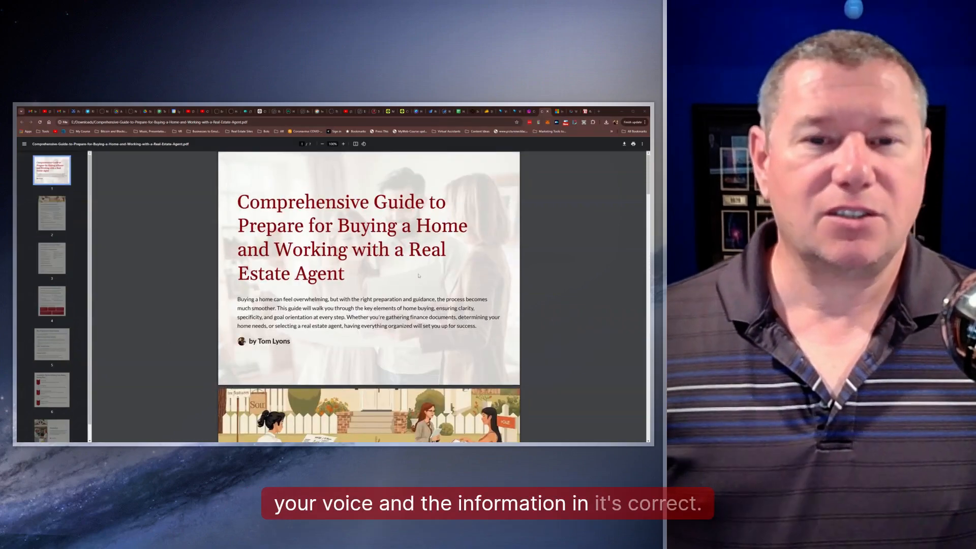